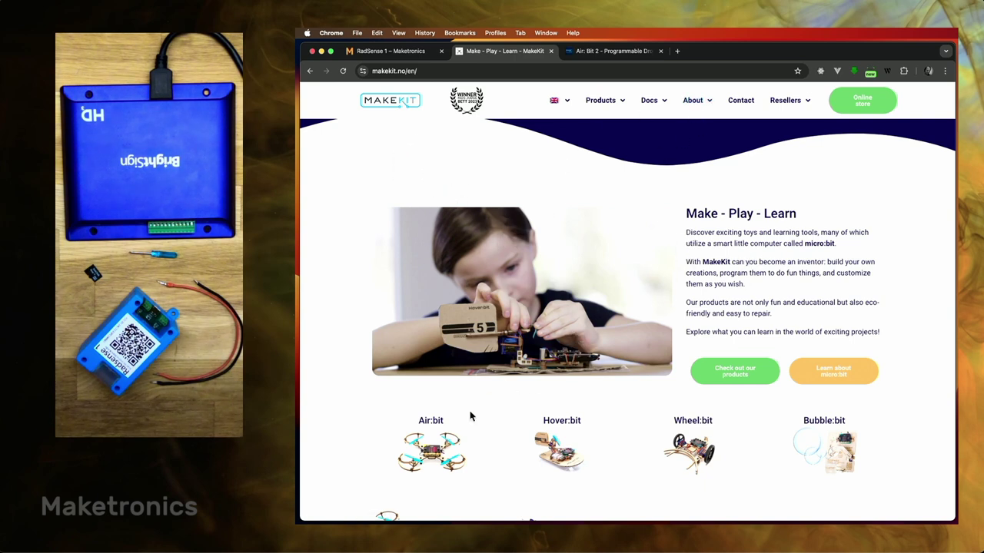
- View the Air:bit 2 drone product page in Chrome, then hide Chrome to reveal the desktop
{"action": "left_click", "coordinate": [578, 52]}
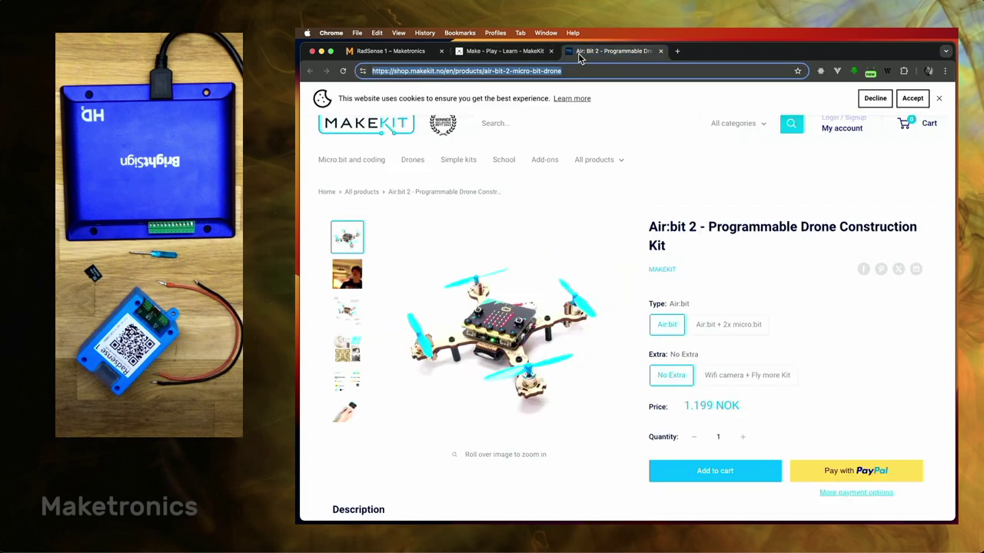
{"action": "key", "text": "super+h"}
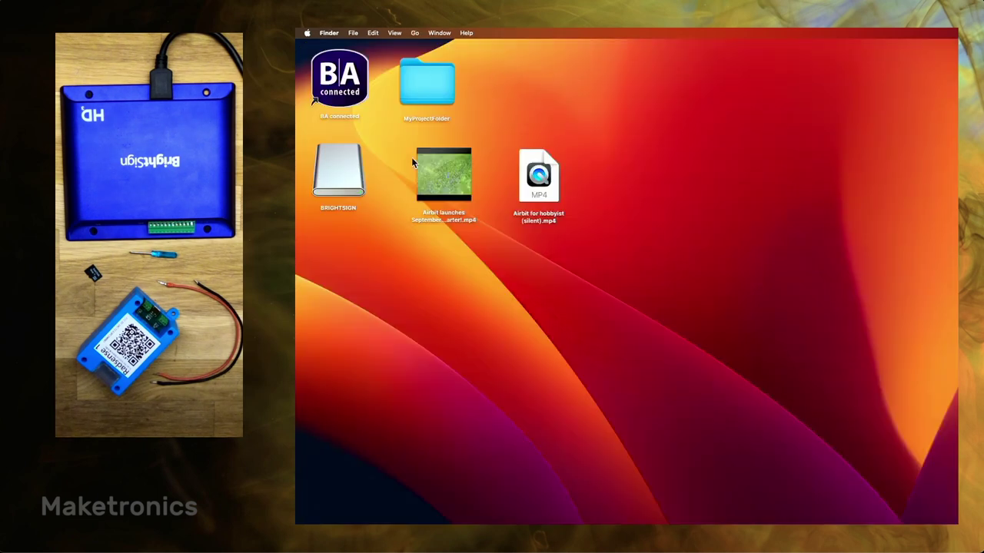
- Quick Look preview the Airbit launches video on the desktop
{"action": "left_click", "coordinate": [428, 178]}
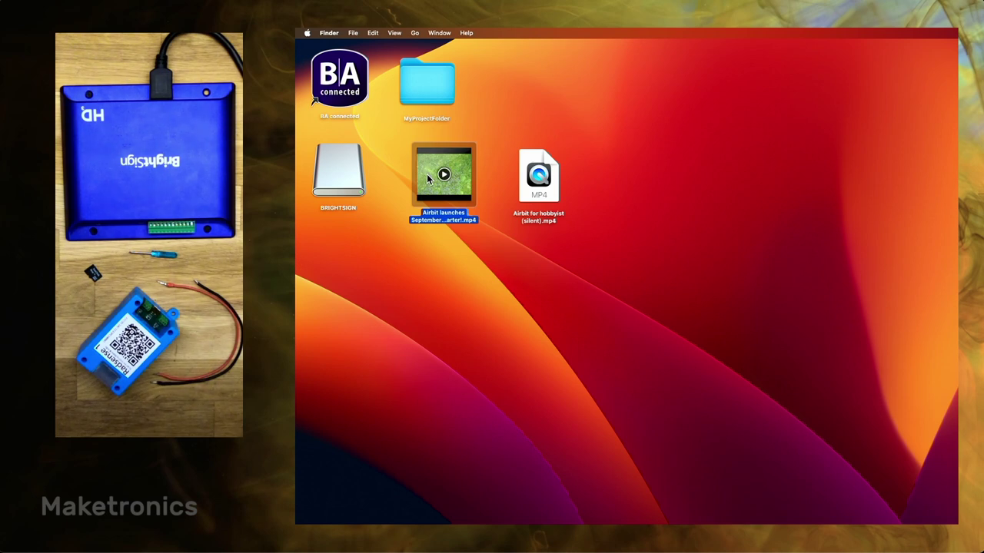
{"action": "key", "text": "space"}
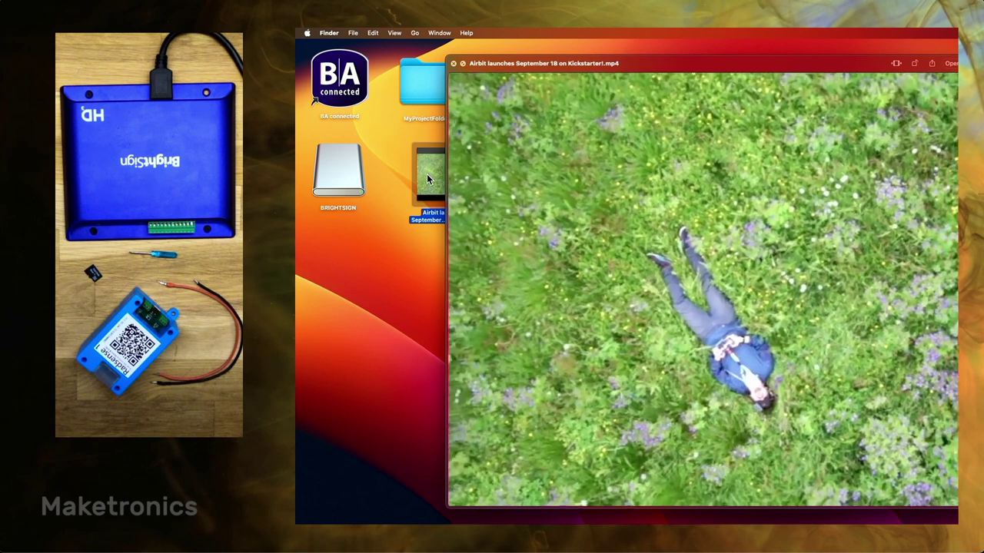
{"action": "key", "text": "space"}
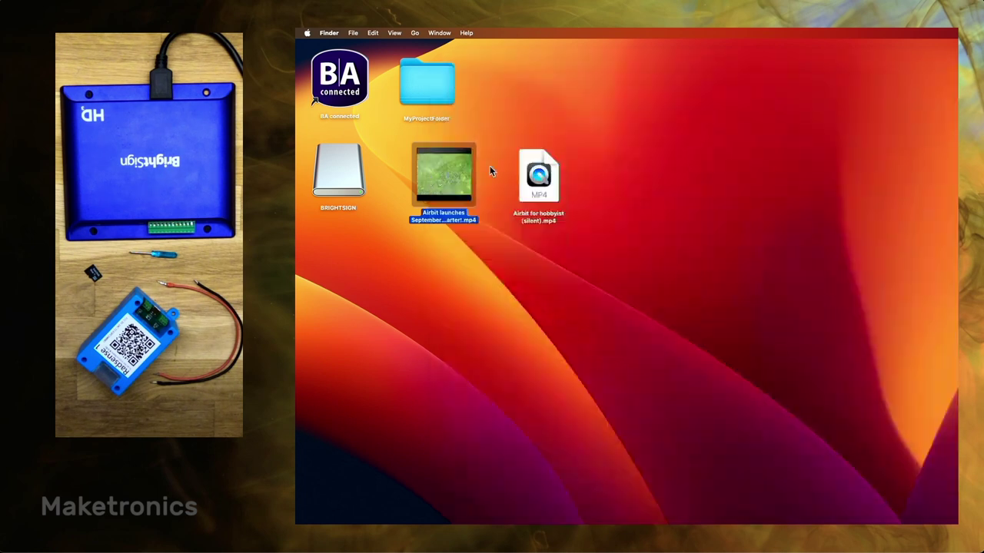
- Move both Airbit MP4 videos into MyProjectFolder and open the folder to show them
{"action": "left_click", "coordinate": [536, 175]}
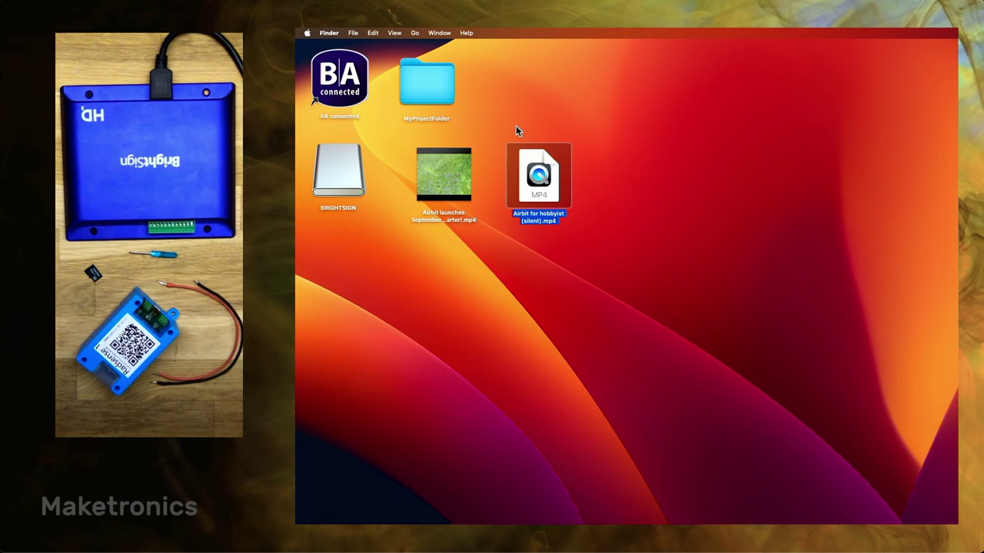
{"action": "left_click", "coordinate": [634, 191]}
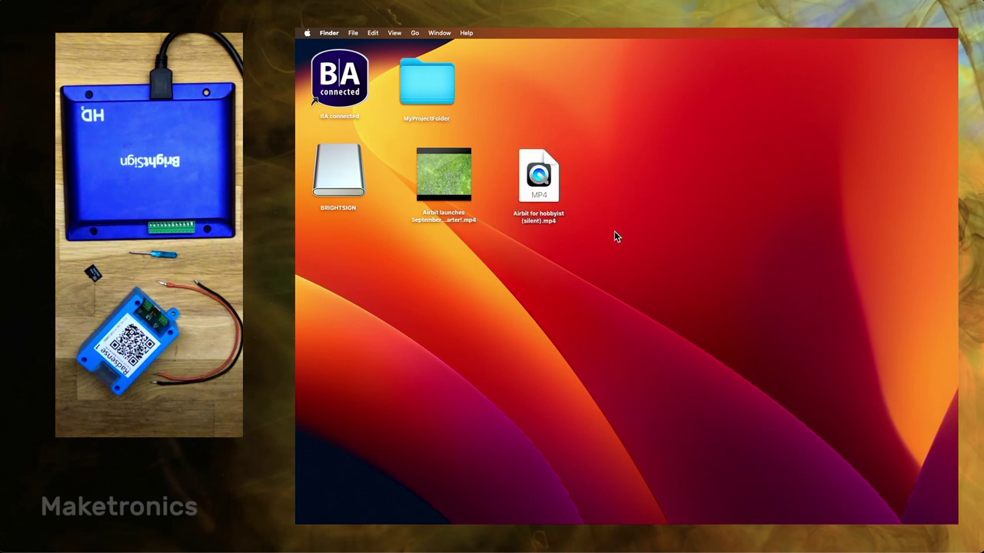
{"action": "left_click_drag", "start_coordinate": [614, 232], "coordinate": [412, 73]}
{"action": "double_click", "coordinate": [412, 72]}
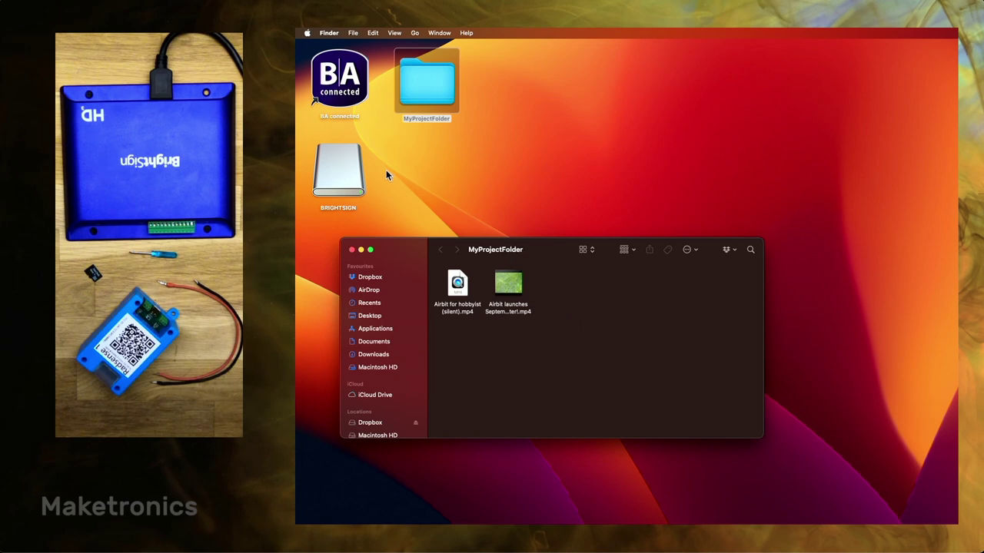
- Launch BrightAuthor:connected and resize its window to fill the screen
{"action": "left_click", "coordinate": [338, 77]}
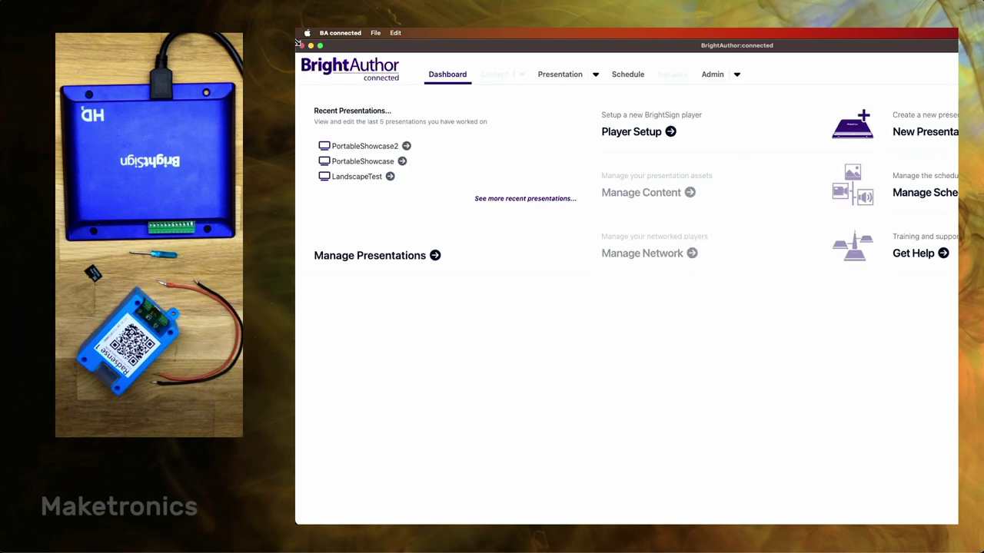
{"action": "left_click_drag", "start_coordinate": [297, 43], "coordinate": [391, 45]}
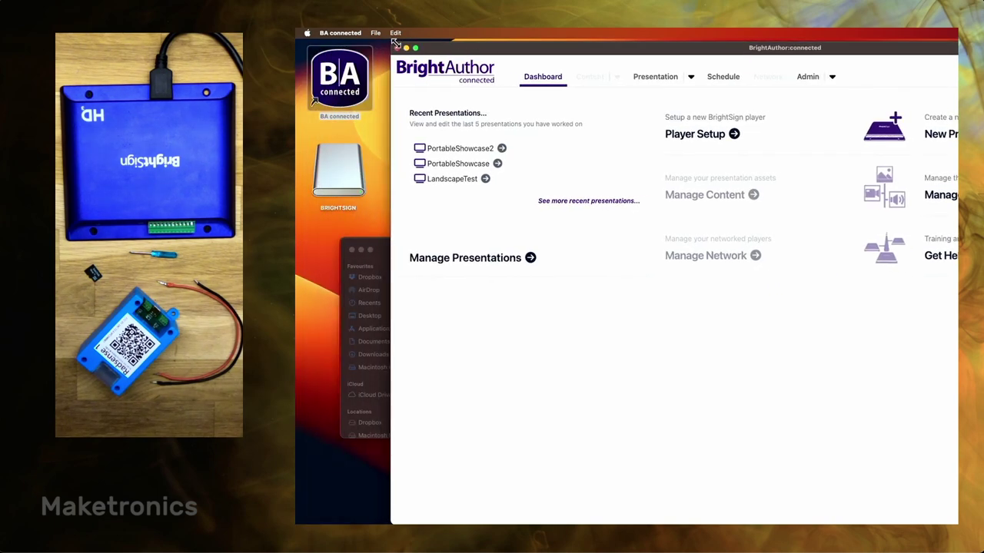
{"action": "left_click_drag", "start_coordinate": [392, 42], "coordinate": [445, 44]}
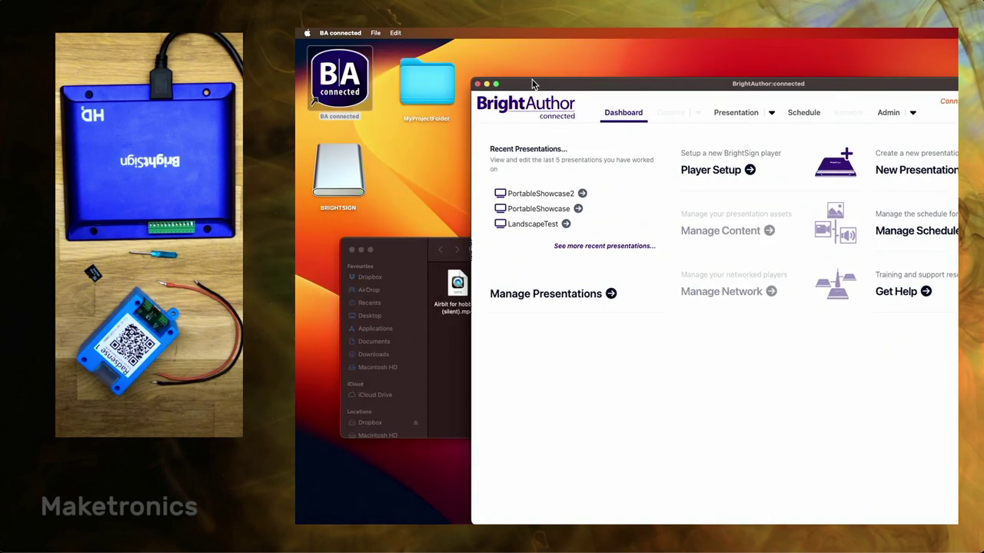
{"action": "left_click_drag", "start_coordinate": [367, 494], "coordinate": [297, 525]}
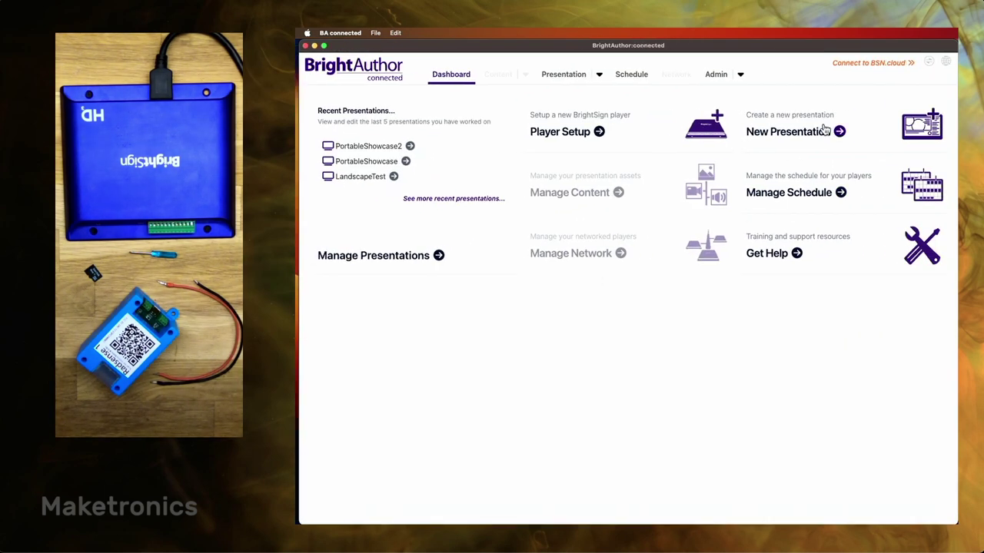
- Start a new presentation named 'MakeKit Drone' with MyProjectFolder as its destination
{"action": "left_click", "coordinate": [790, 132]}
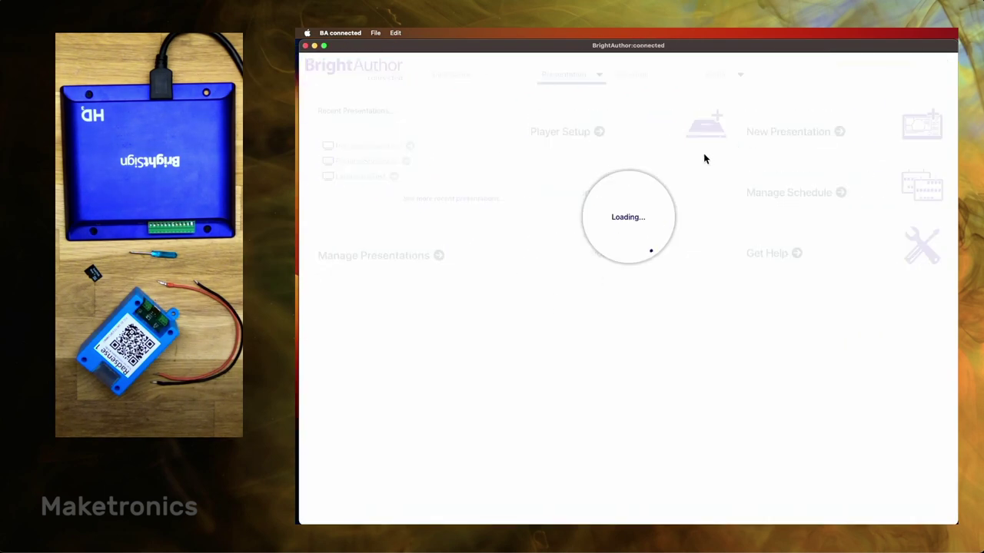
{"action": "left_click", "coordinate": [513, 149]}
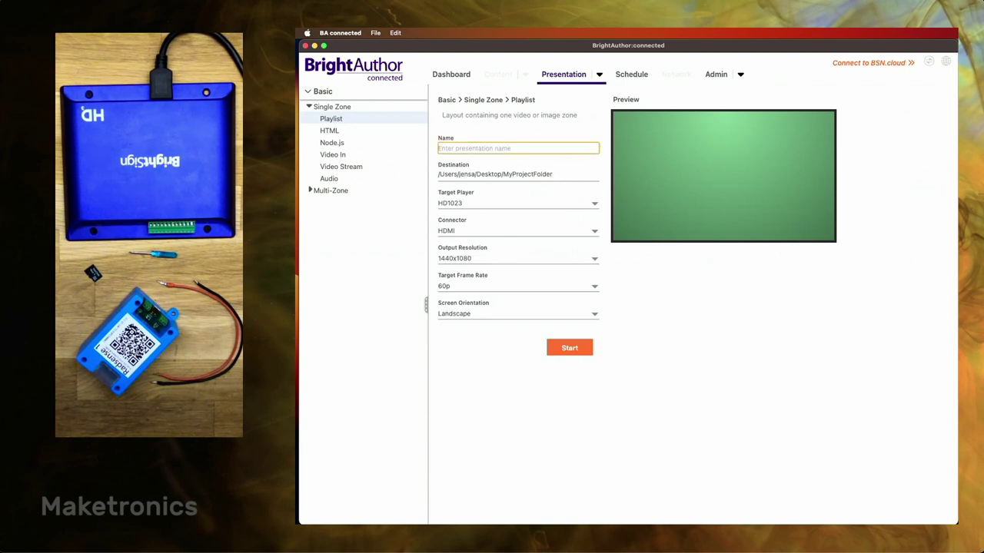
{"action": "type", "text": "MakeKit Drone"}
{"action": "left_click", "coordinate": [560, 180]}
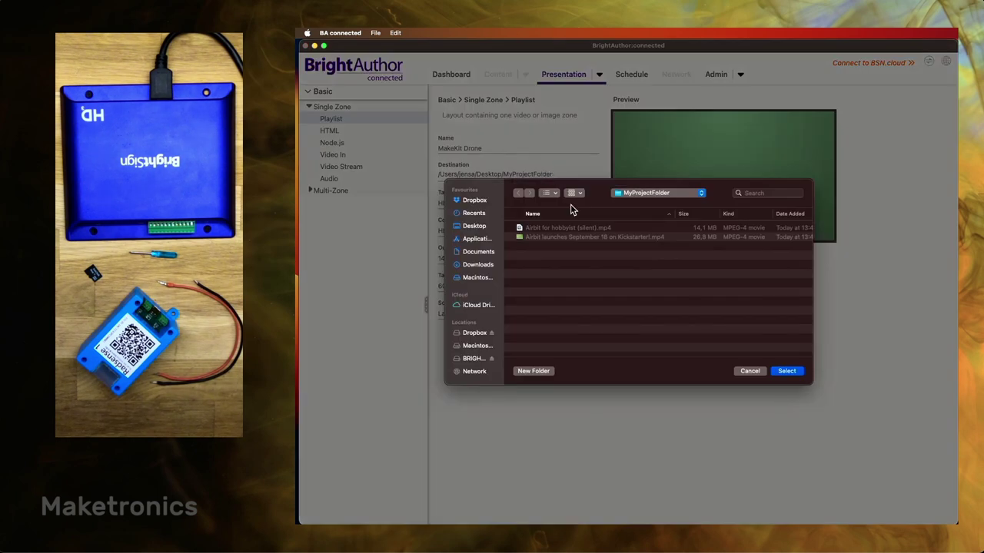
{"action": "left_click", "coordinate": [648, 192]}
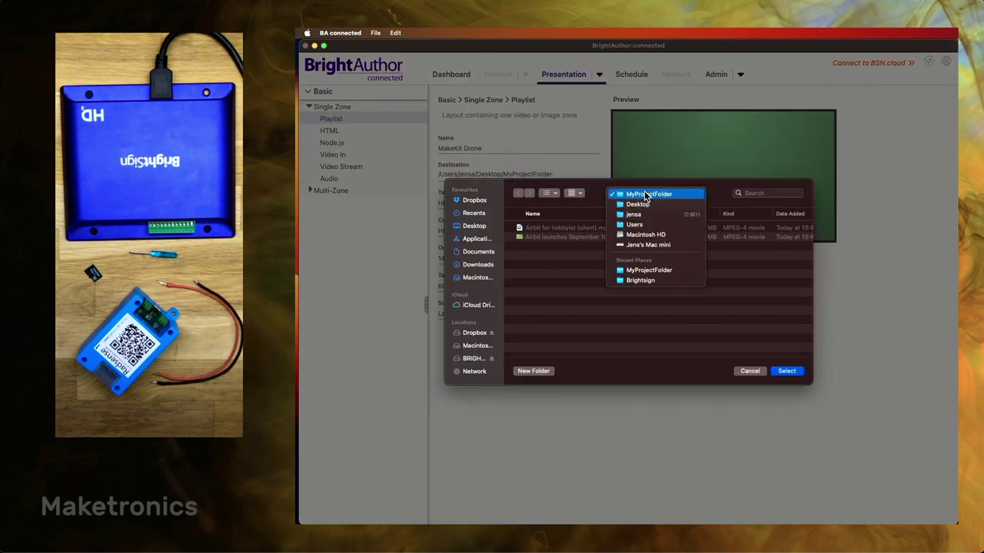
{"action": "left_click", "coordinate": [708, 175]}
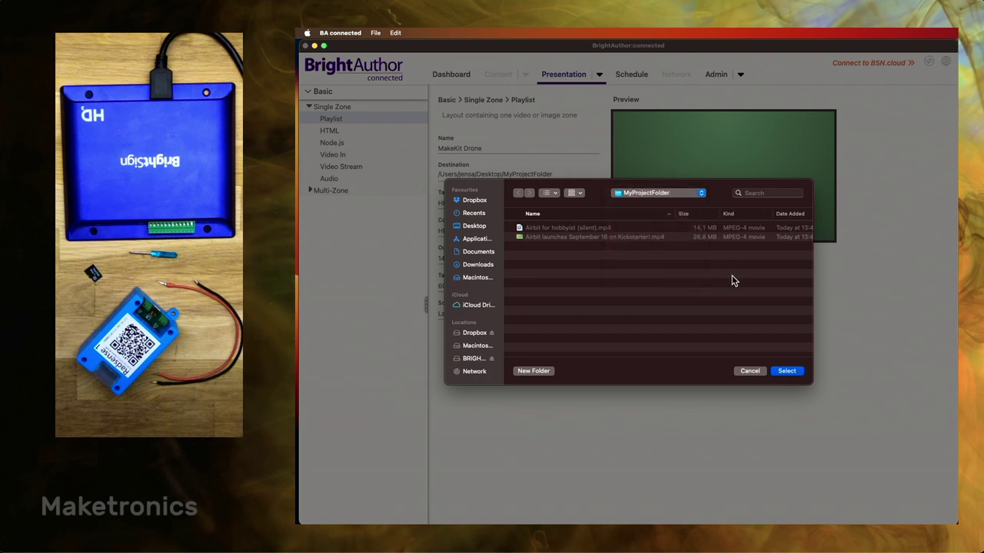
{"action": "left_click", "coordinate": [785, 371]}
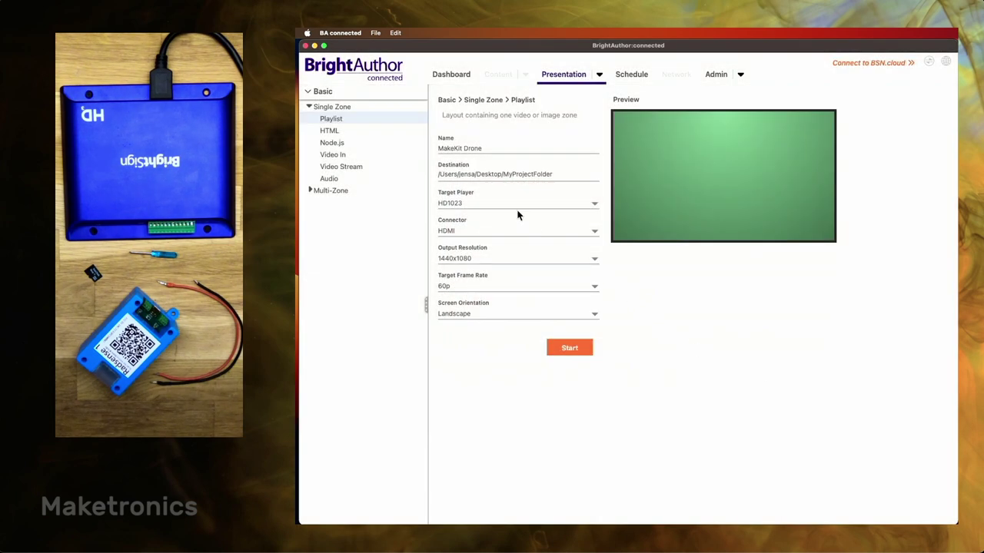
- Keep HD1023 as the target player and 1440x1080 as the output resolution
{"action": "left_click", "coordinate": [519, 206]}
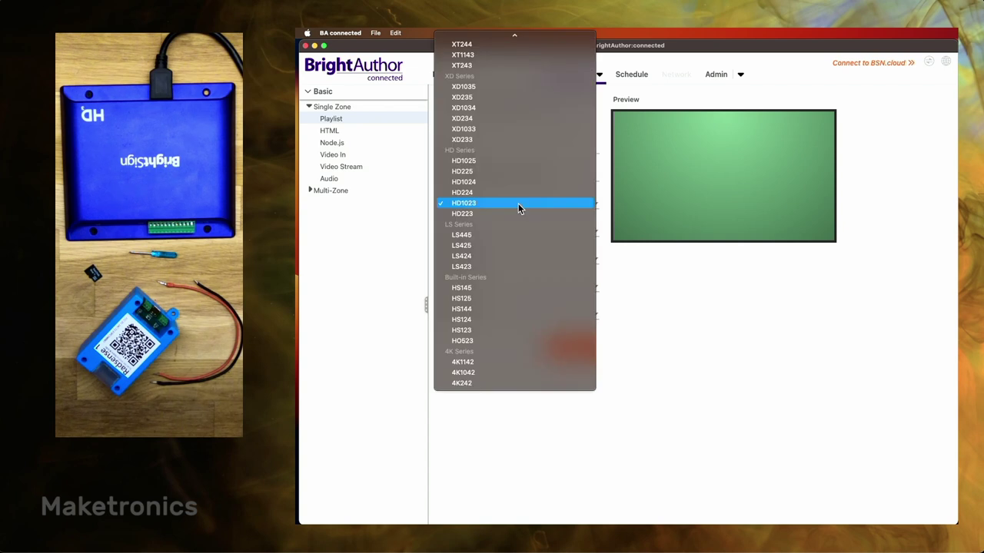
{"action": "left_click", "coordinate": [605, 206]}
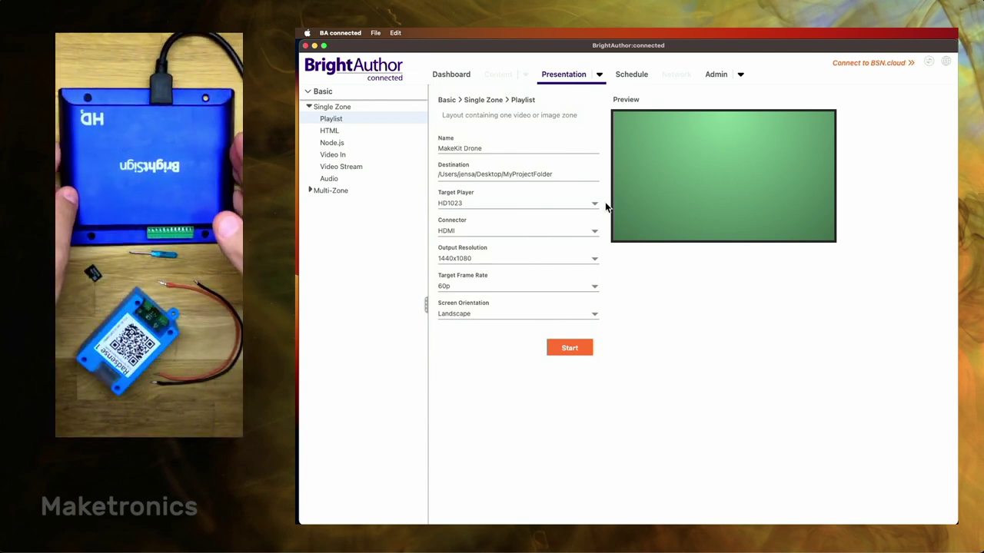
{"action": "left_click", "coordinate": [495, 257]}
{"action": "left_click", "coordinate": [531, 258]}
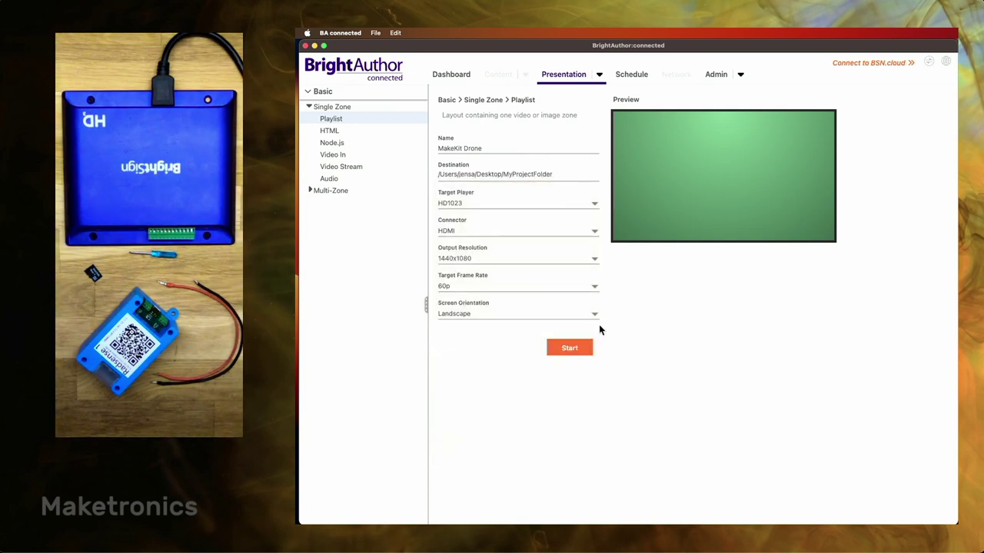
- Create the presentation and load MyProjectFolder's Airbit videos into Zone 1's library
{"action": "left_click", "coordinate": [569, 350]}
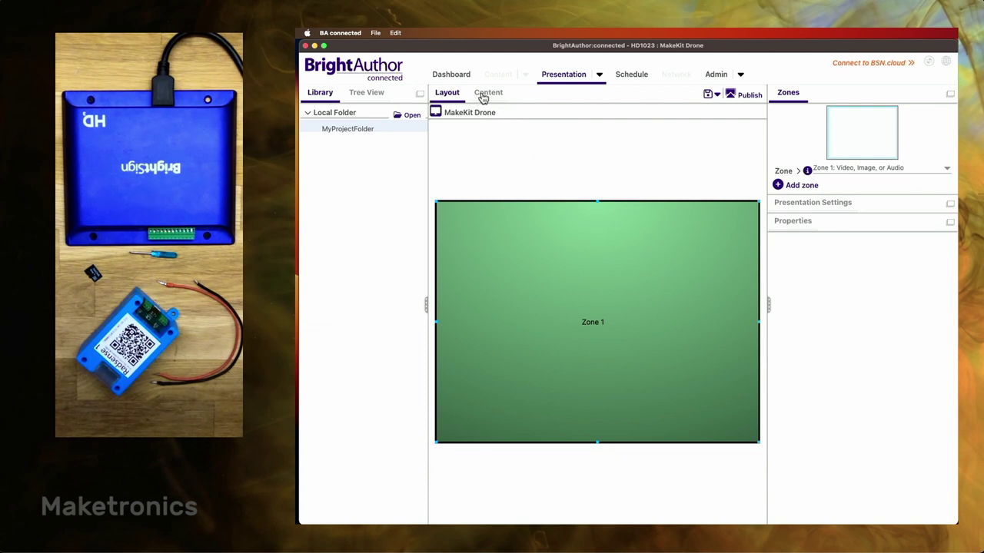
{"action": "left_click", "coordinate": [482, 93]}
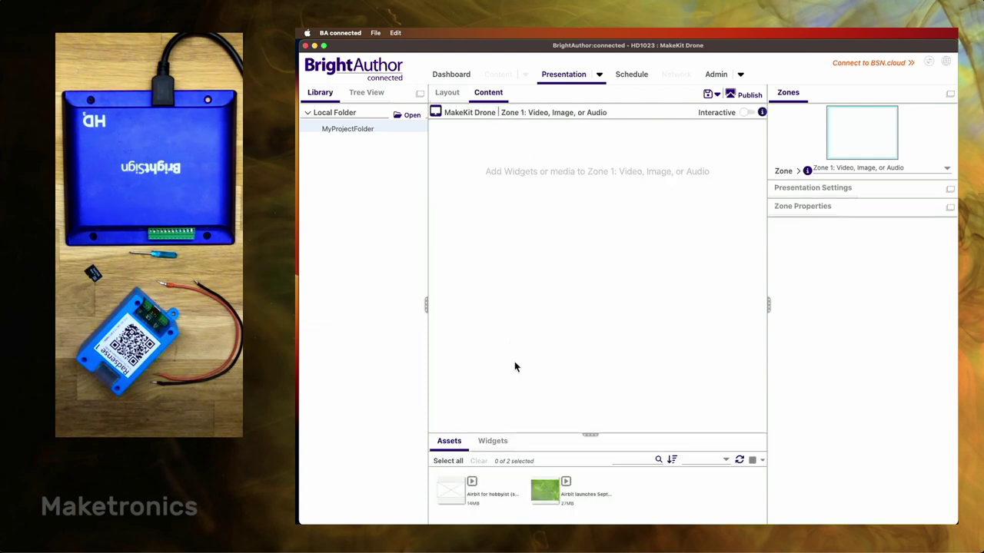
{"action": "left_click", "coordinate": [452, 480]}
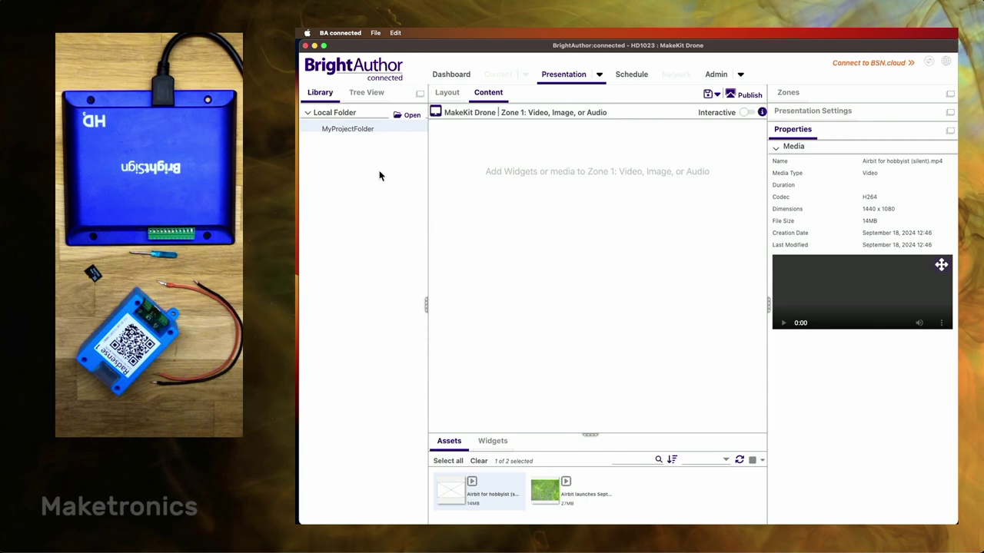
{"action": "left_click", "coordinate": [410, 117]}
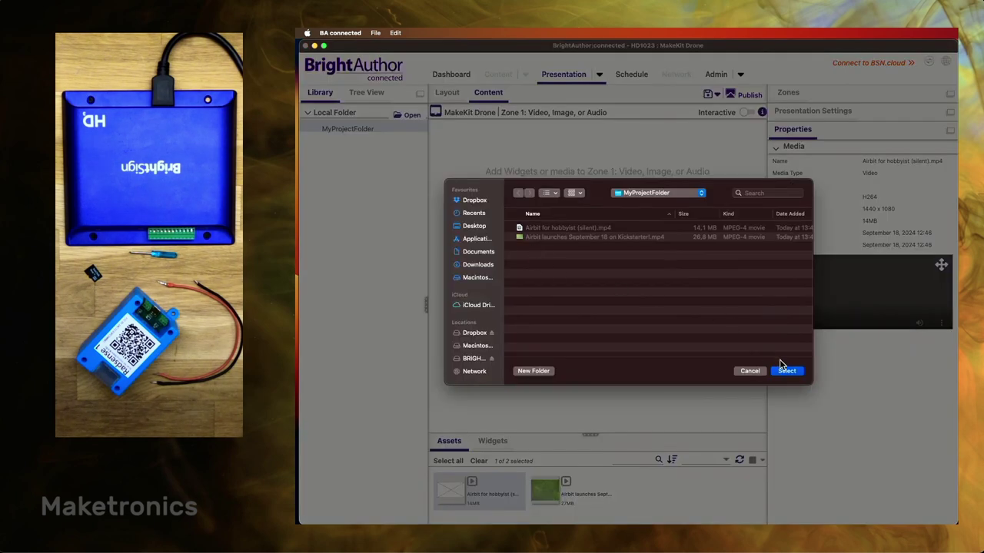
{"action": "left_click", "coordinate": [786, 372]}
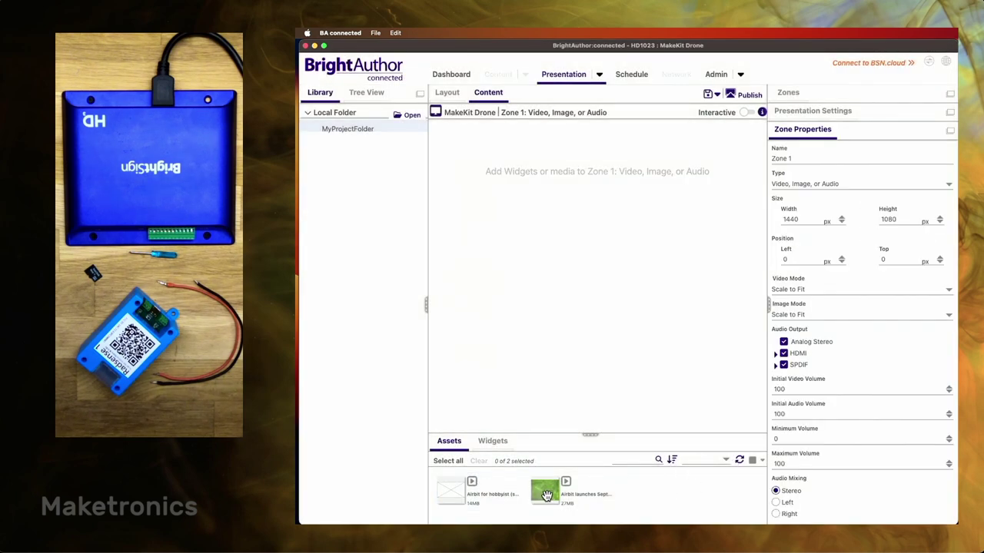
- Review the Interactive section of the Presentation Settings
{"action": "left_click", "coordinate": [821, 112]}
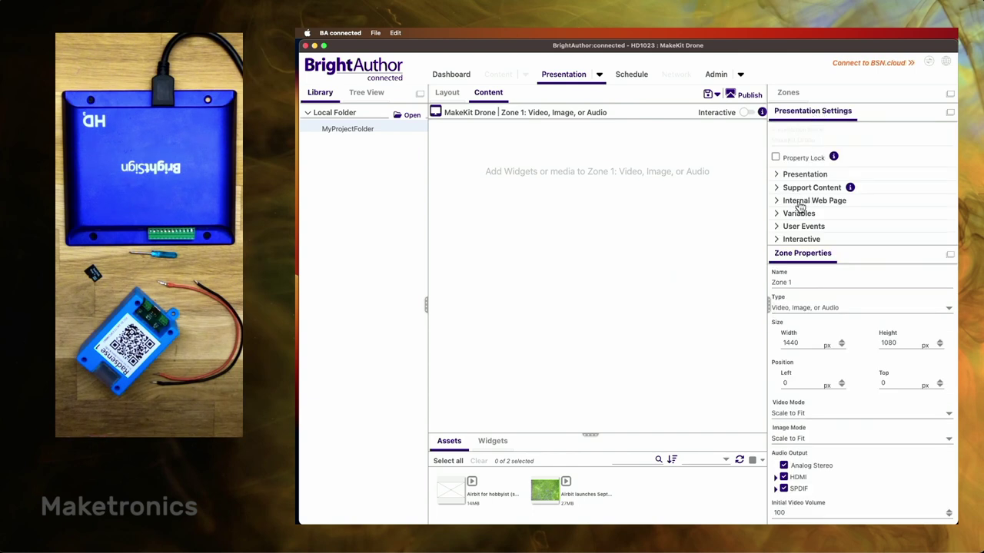
{"action": "left_click", "coordinate": [790, 241]}
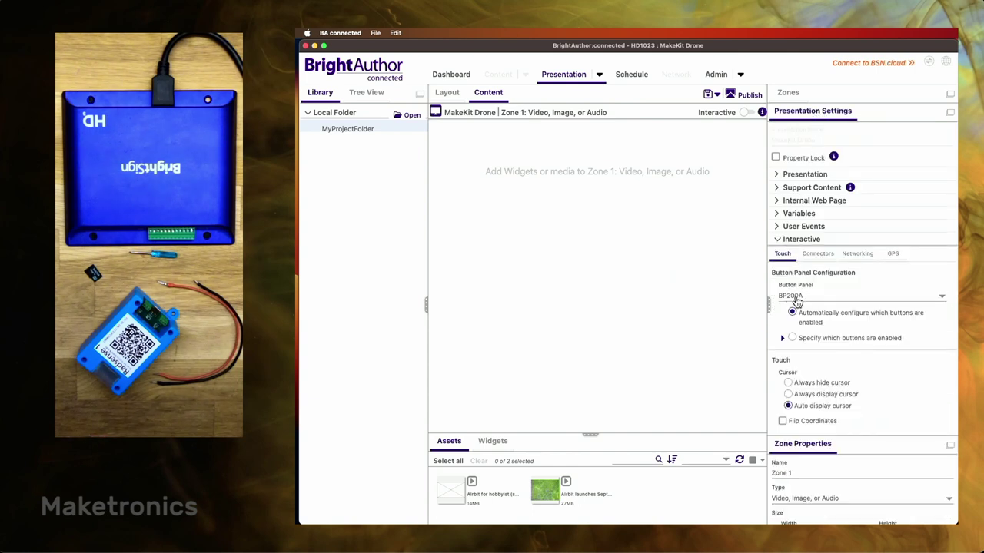
{"action": "left_click", "coordinate": [800, 239]}
{"action": "left_click", "coordinate": [784, 111]}
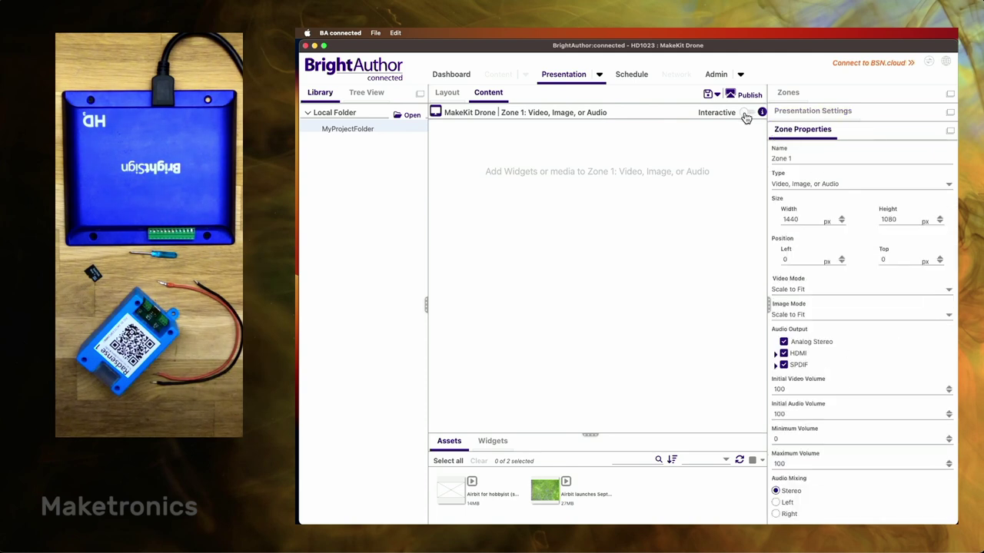
- Enable Interactive mode and place the hobbyist and Airbit launches videos on the canvas as states
{"action": "left_click", "coordinate": [746, 114]}
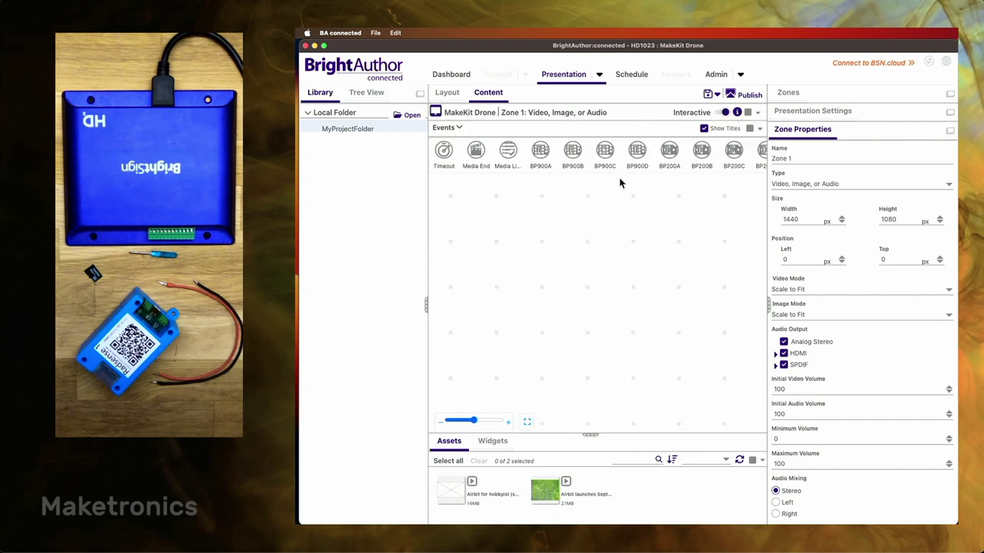
{"action": "left_click_drag", "start_coordinate": [460, 486], "coordinate": [519, 304]}
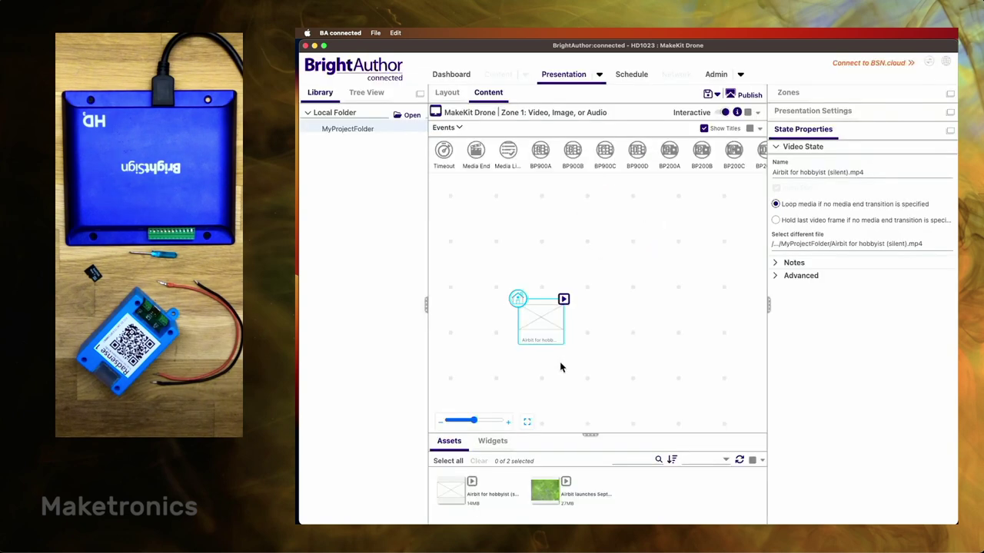
{"action": "left_click_drag", "start_coordinate": [545, 488], "coordinate": [628, 309]}
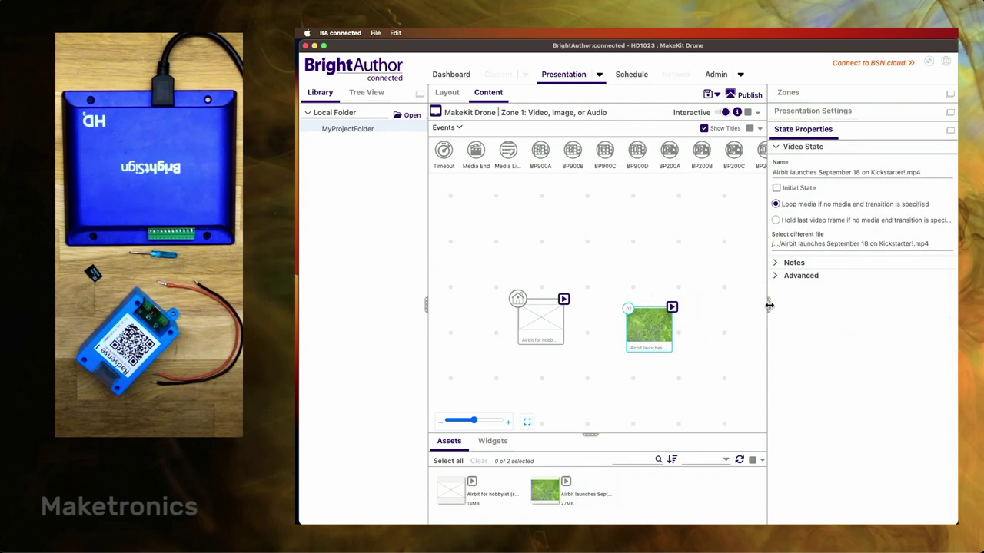
{"action": "left_click_drag", "start_coordinate": [769, 305], "coordinate": [823, 302]}
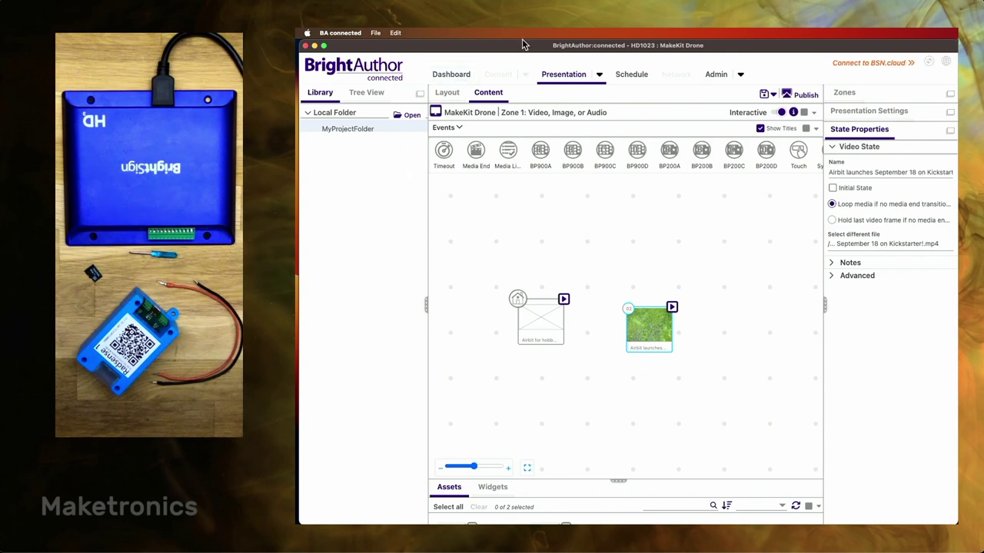
- Widen the window and add a GPIO 0 event to the Airbit launches and hobbyist video states
{"action": "left_click_drag", "start_coordinate": [521, 46], "coordinate": [419, 46]}
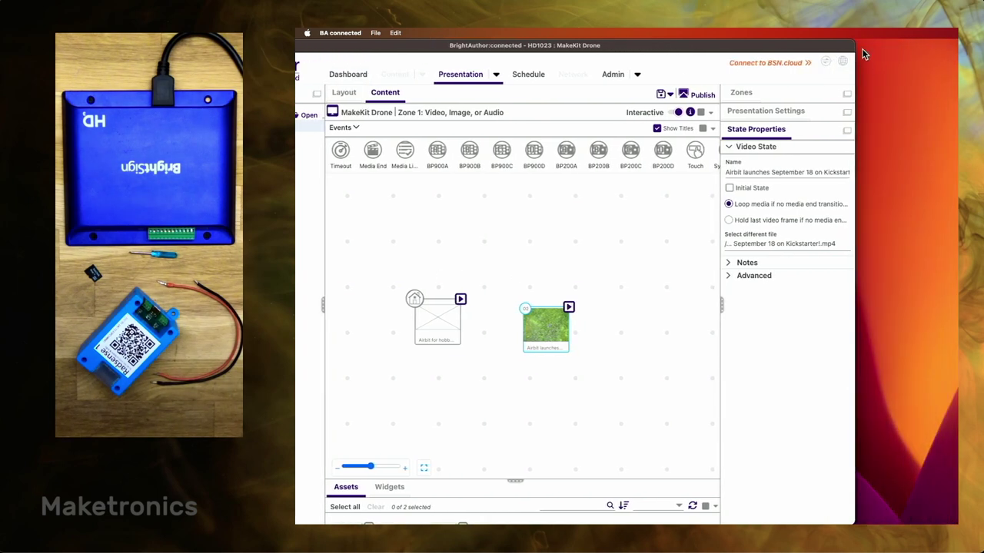
{"action": "left_click_drag", "start_coordinate": [855, 44], "coordinate": [958, 49]}
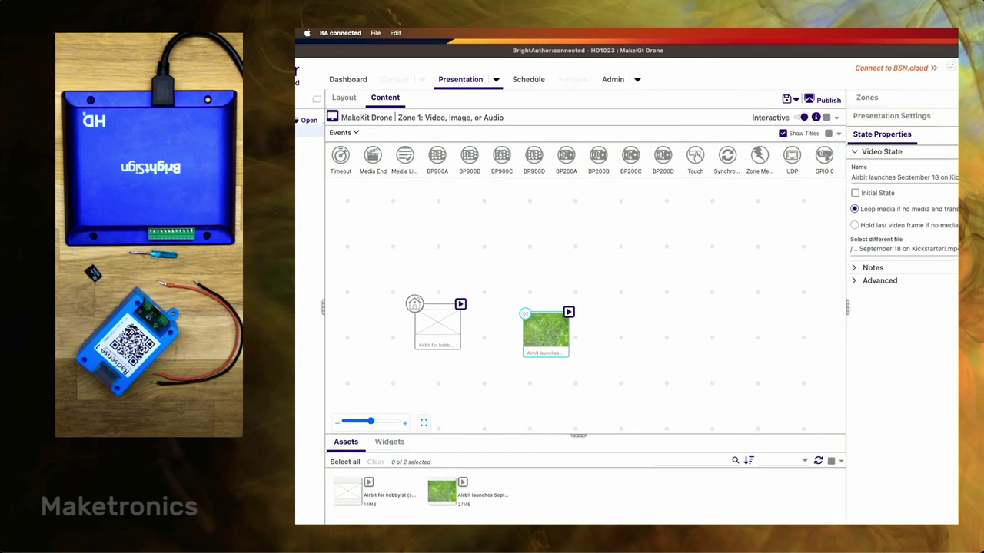
{"action": "left_click", "coordinate": [823, 158]}
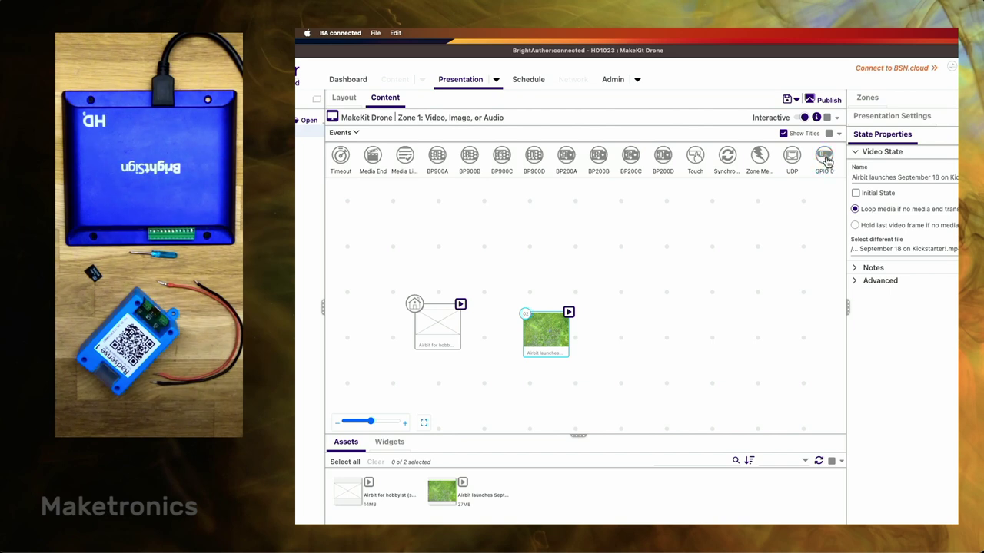
{"action": "left_click", "coordinate": [824, 158]}
{"action": "mouse_move", "coordinate": [555, 352]}
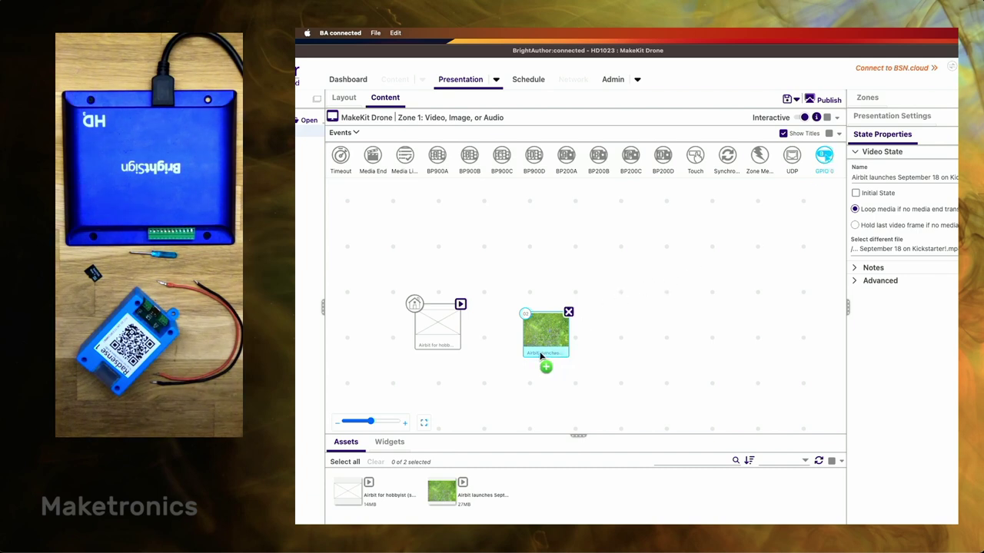
{"action": "left_click", "coordinate": [540, 355]}
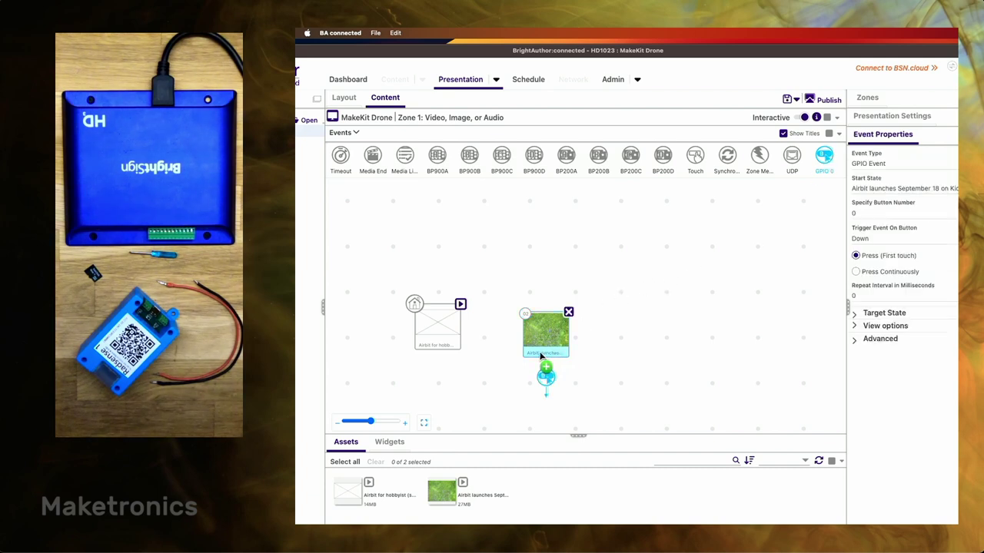
{"action": "left_click", "coordinate": [446, 345]}
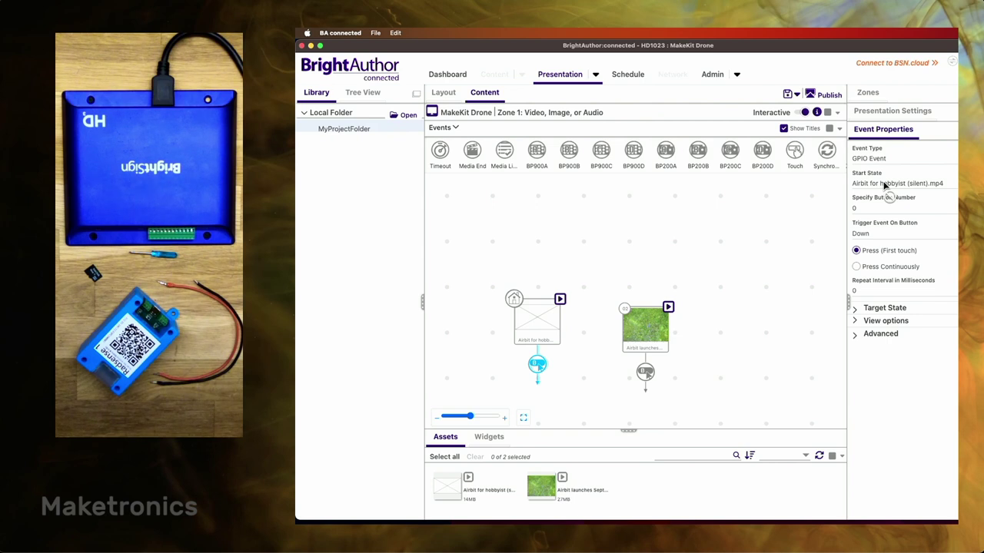
- Set the hobbyist video's GPIO event to trigger on Down and transition to the Airbit launches video
{"action": "left_click", "coordinate": [862, 309]}
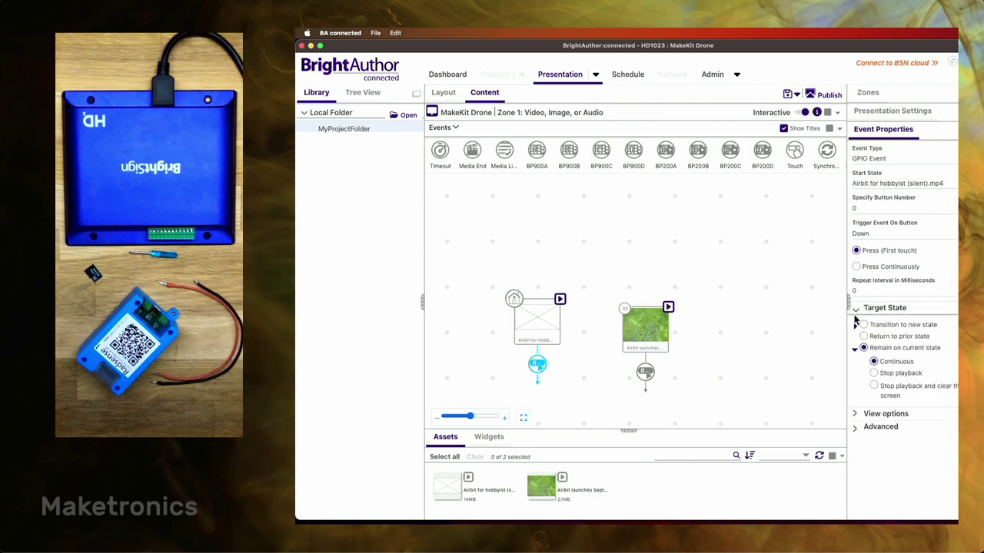
{"action": "left_click", "coordinate": [863, 235]}
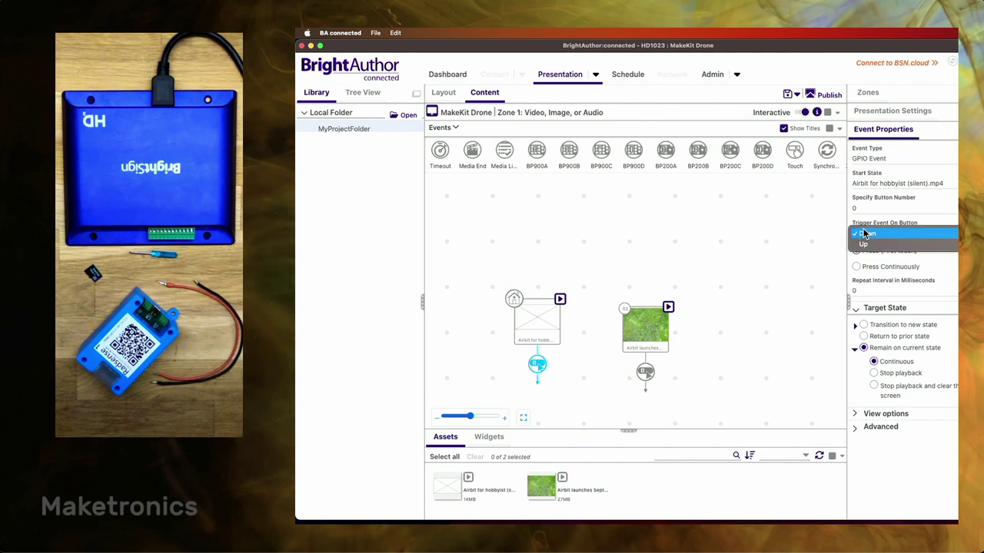
{"action": "left_click", "coordinate": [867, 232]}
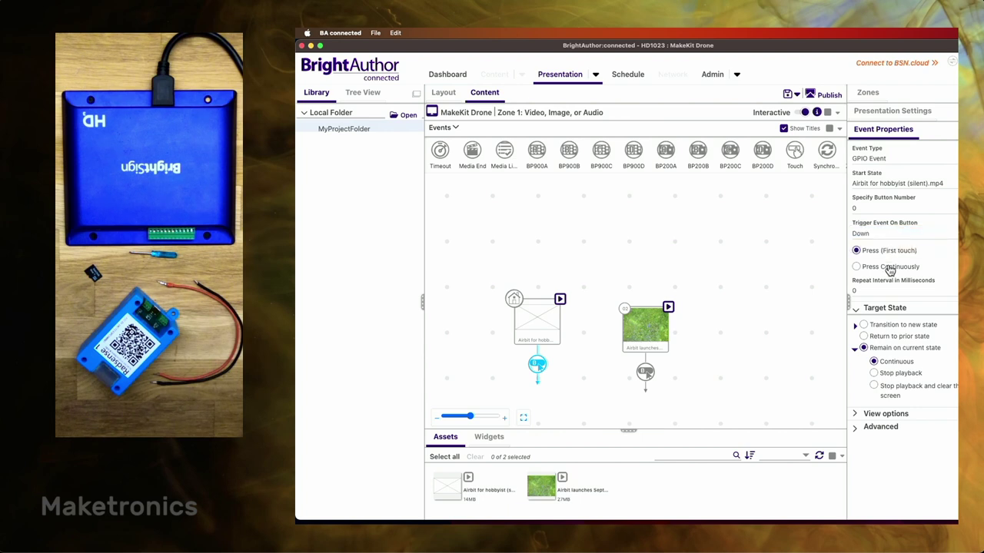
{"action": "left_click", "coordinate": [866, 326]}
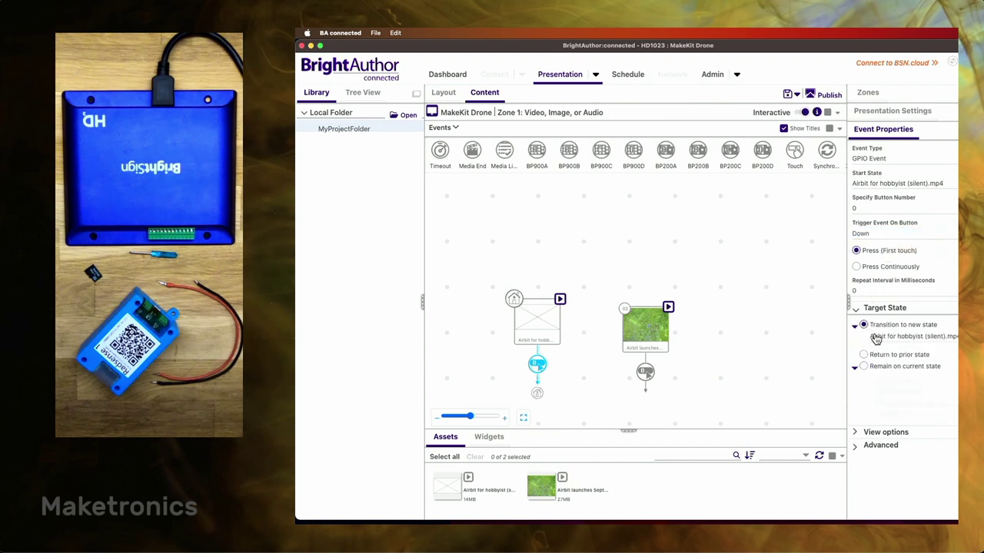
{"action": "left_click", "coordinate": [875, 339]}
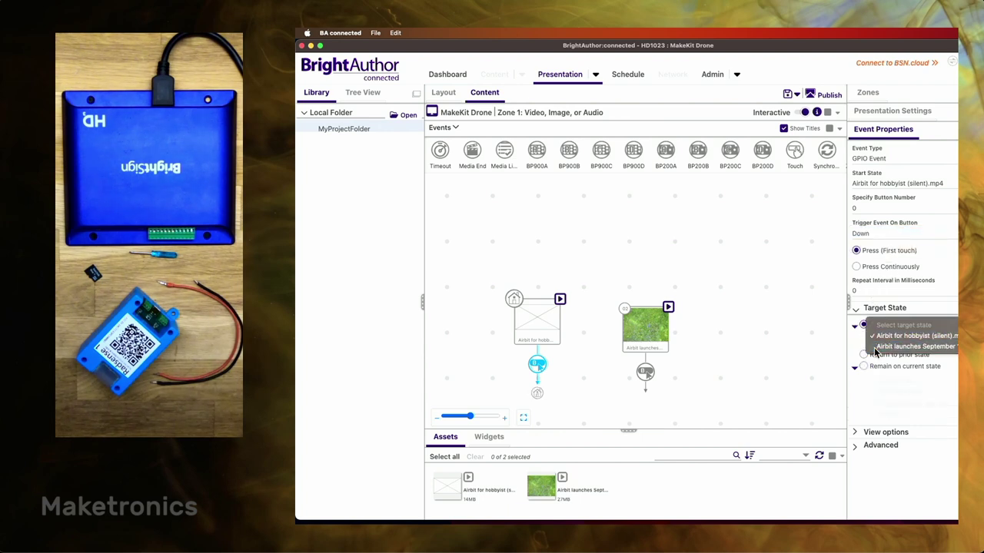
{"action": "left_click", "coordinate": [876, 349]}
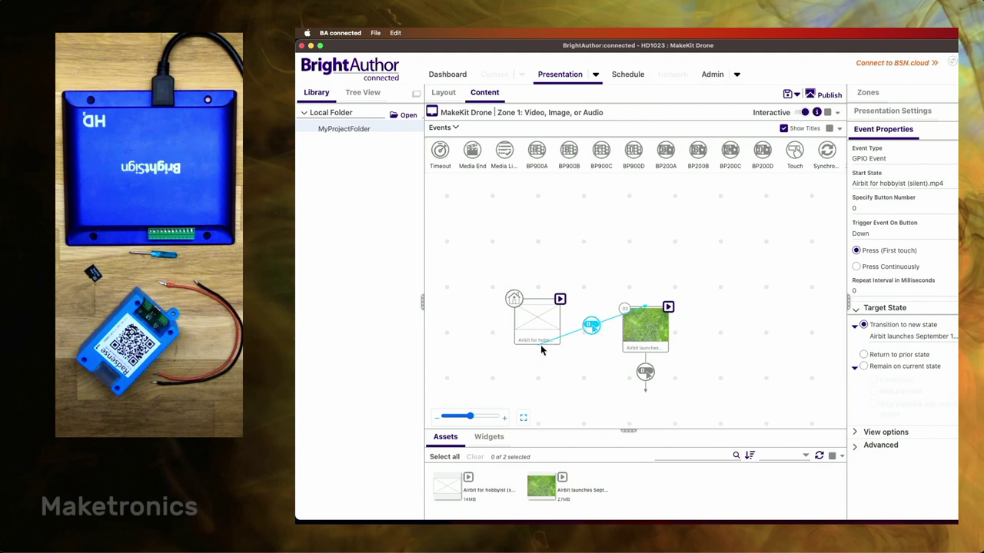
{"action": "mouse_move", "coordinate": [646, 308]}
- Make the Airbit launches video's GPIO event trigger on Up and return to the hobbyist video
{"action": "left_click", "coordinate": [645, 375]}
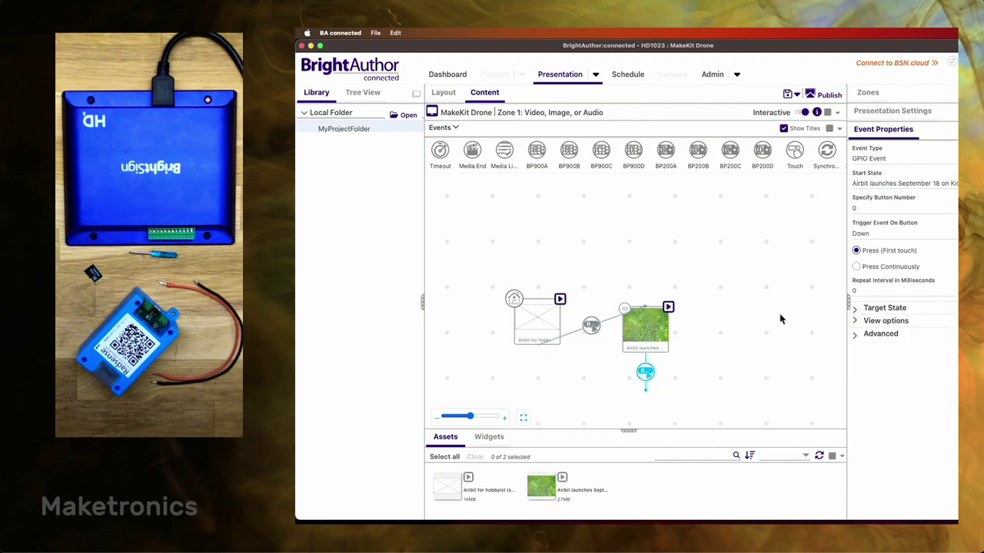
{"action": "left_click", "coordinate": [865, 234]}
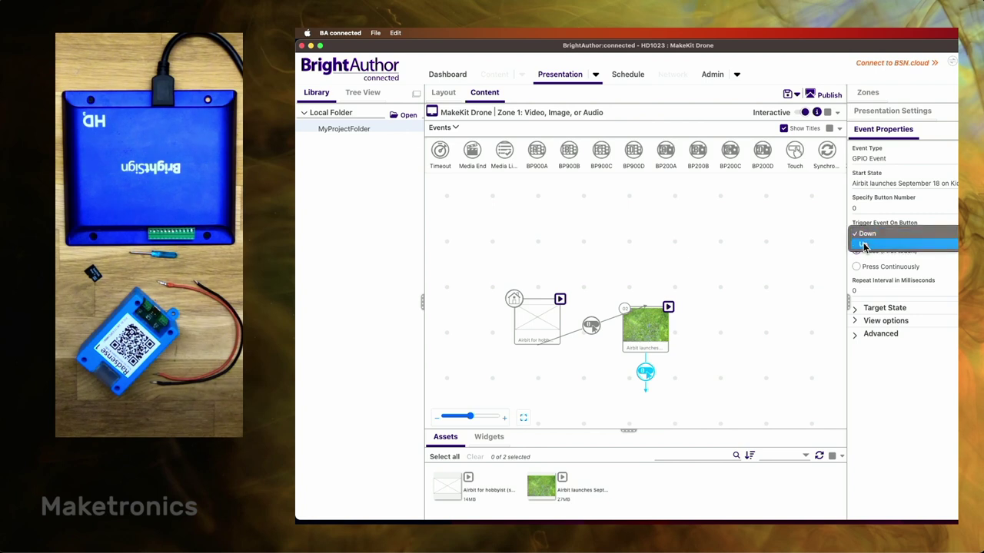
{"action": "left_click", "coordinate": [864, 244]}
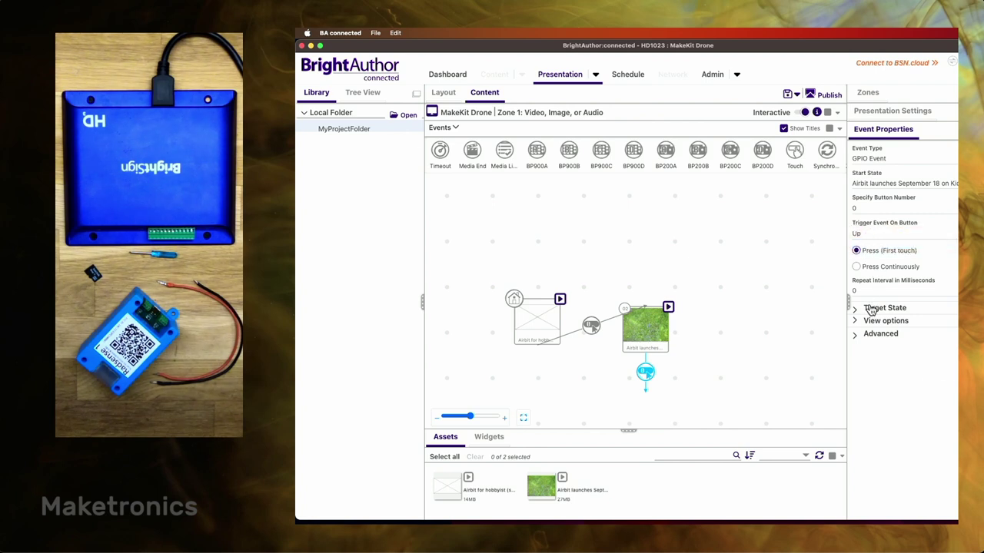
{"action": "left_click", "coordinate": [873, 309]}
{"action": "left_click", "coordinate": [877, 328]}
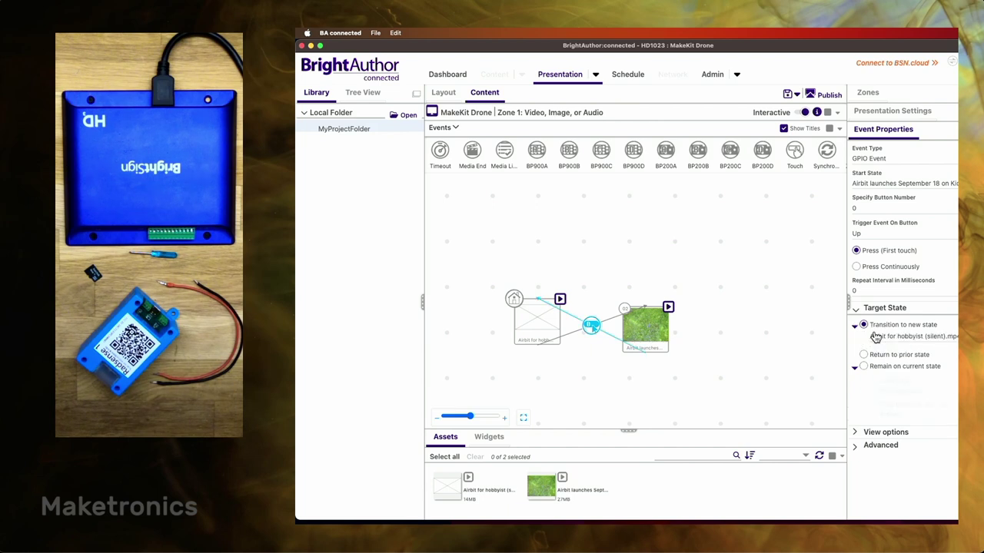
{"action": "scroll", "coordinate": [576, 336], "scroll_direction": "up", "scroll_amount": 5}
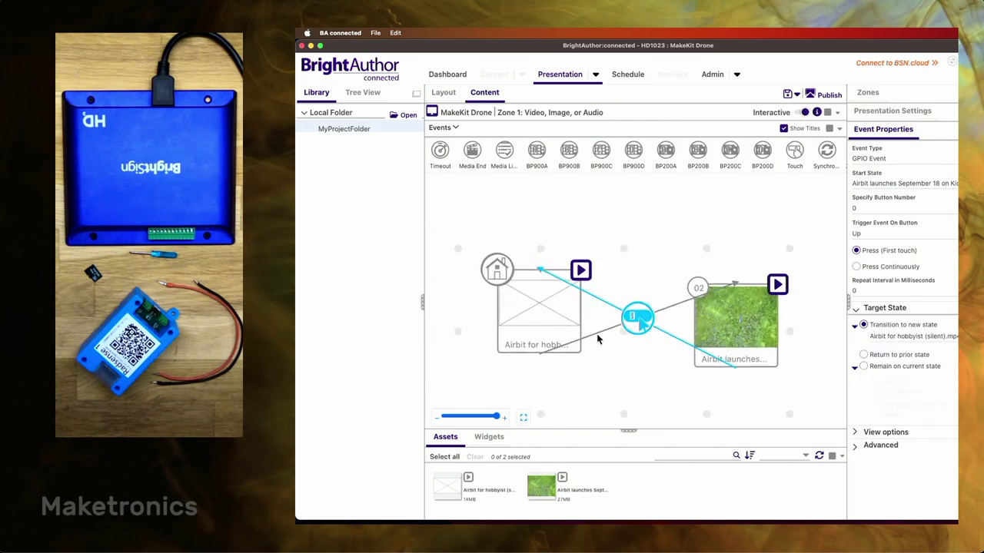
- Check the GPIO Up and Down links, then nudge the first video state slightly down
{"action": "left_click", "coordinate": [596, 333]}
{"action": "left_click", "coordinate": [635, 326]}
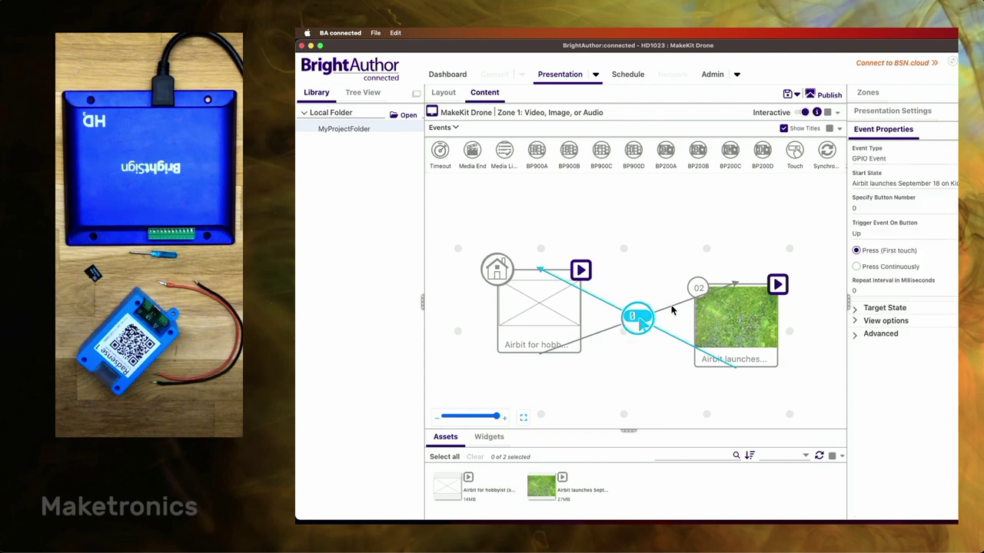
{"action": "left_click", "coordinate": [639, 321]}
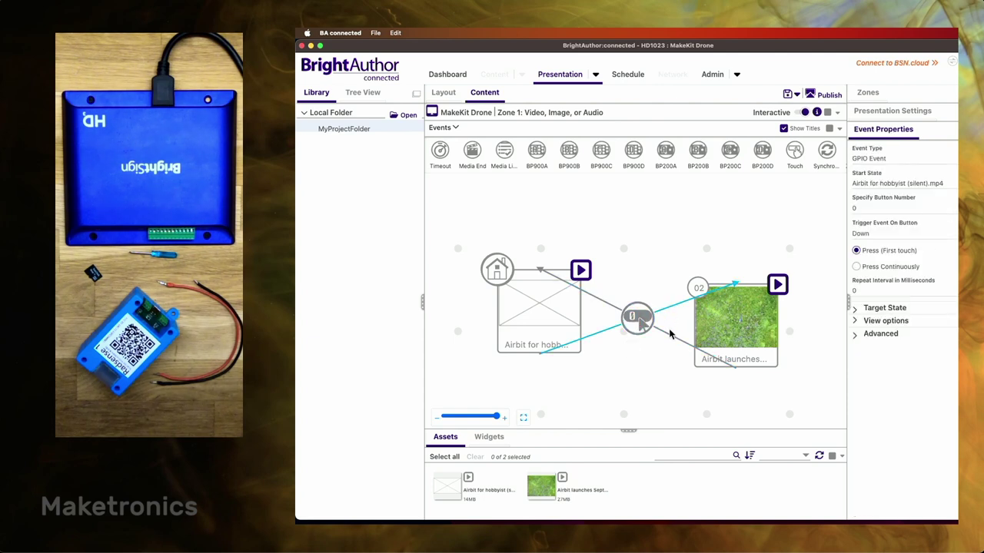
{"action": "left_click", "coordinate": [669, 337]}
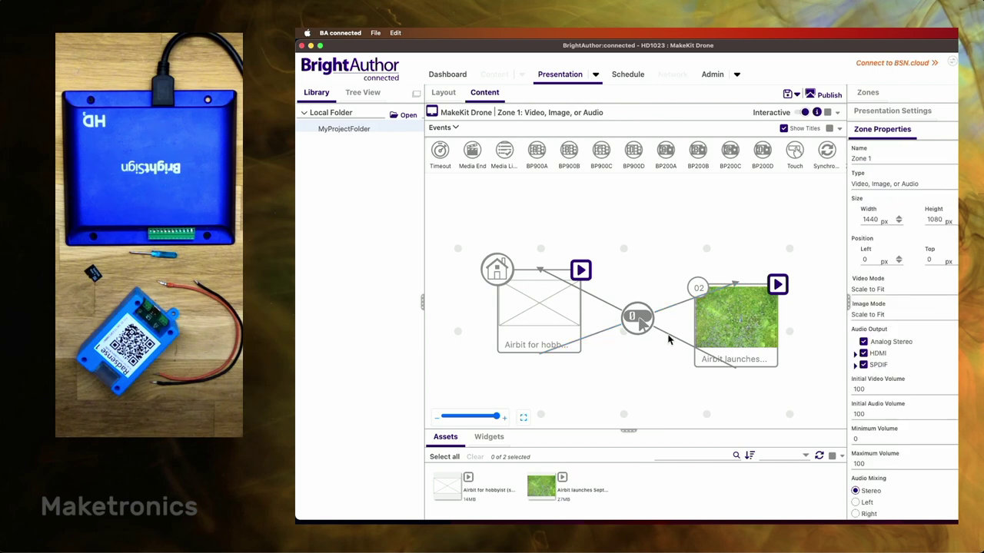
{"action": "left_click", "coordinate": [669, 339]}
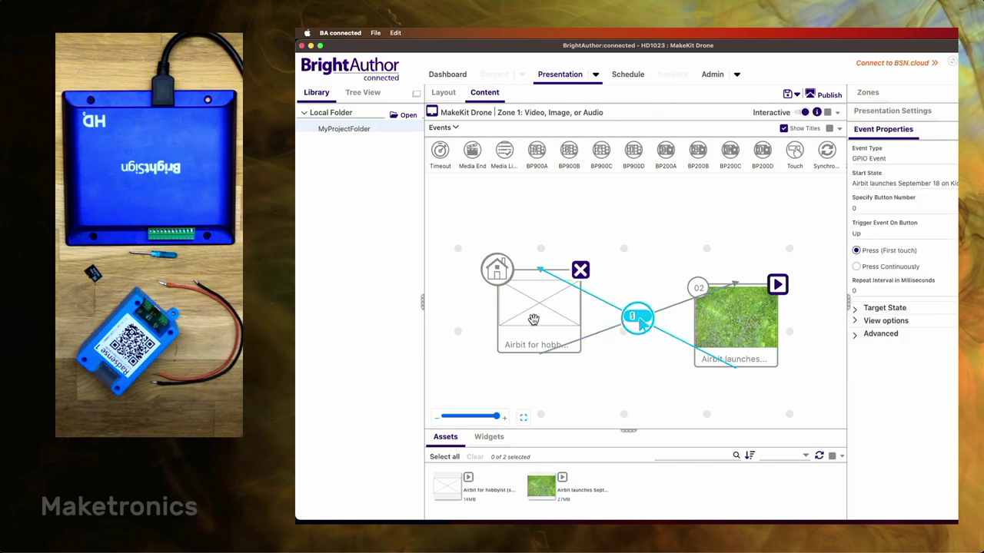
{"action": "left_click_drag", "start_coordinate": [532, 319], "coordinate": [538, 334]}
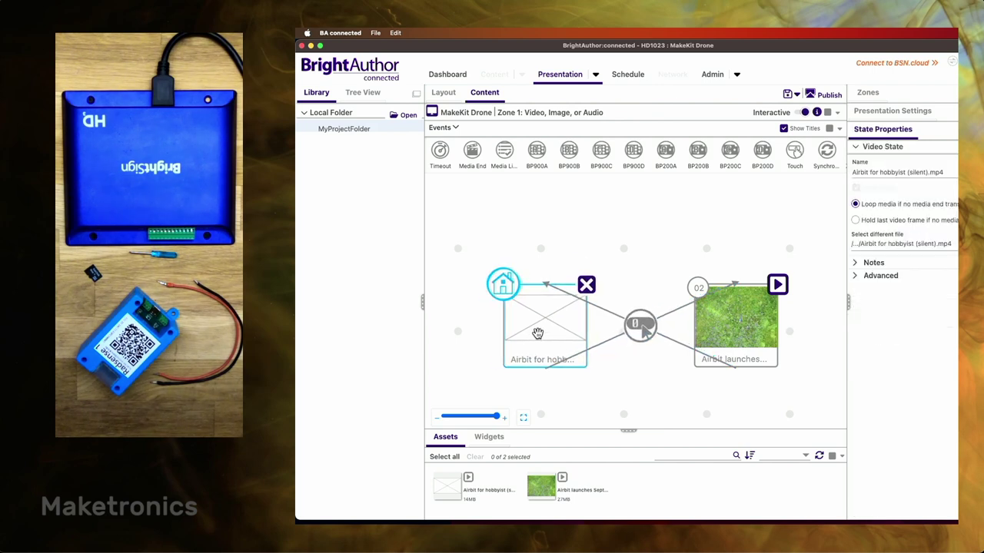
{"action": "left_click", "coordinate": [606, 376]}
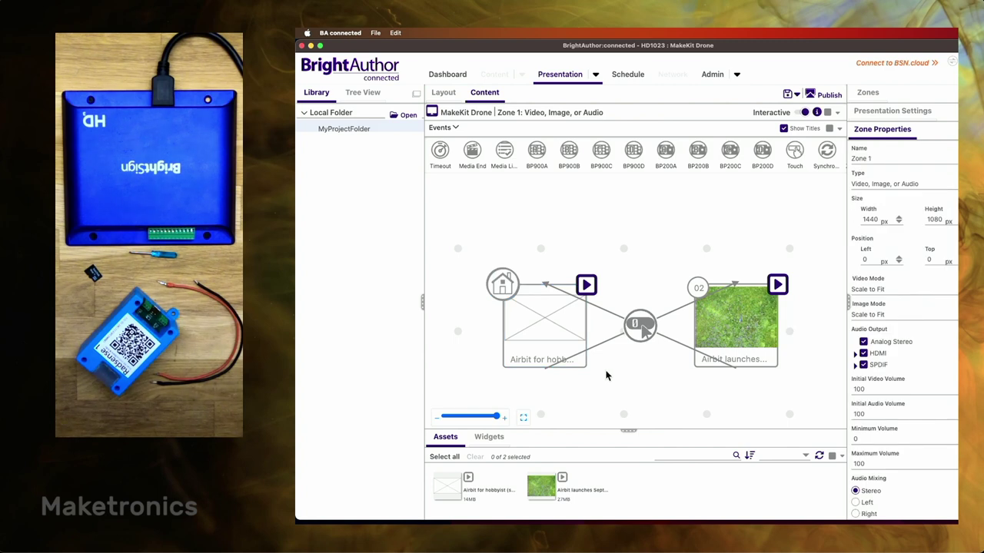
- Save MakeKit Drone and publish it as Standalone player storage to MyProjectFolder
{"action": "key", "text": "super+s"}
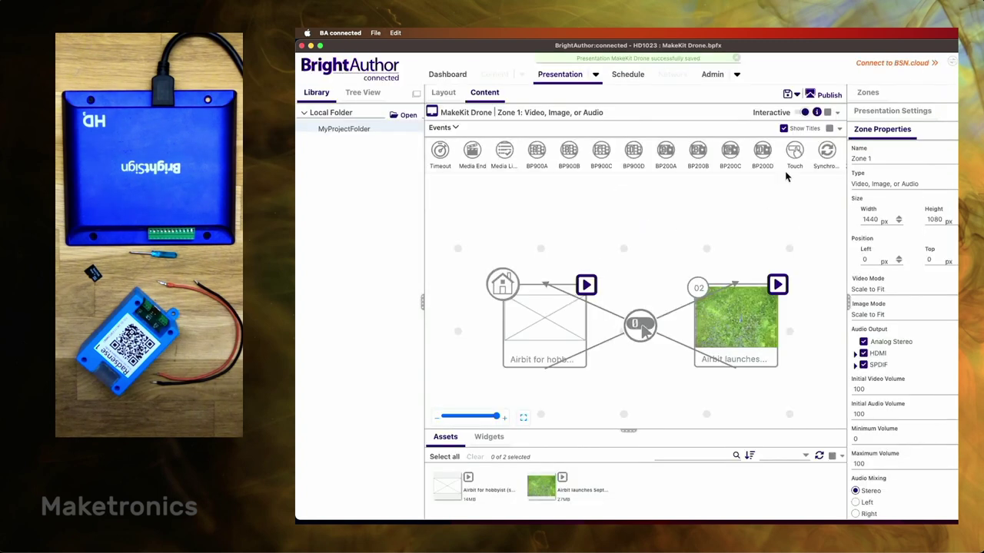
{"action": "left_click", "coordinate": [829, 95]}
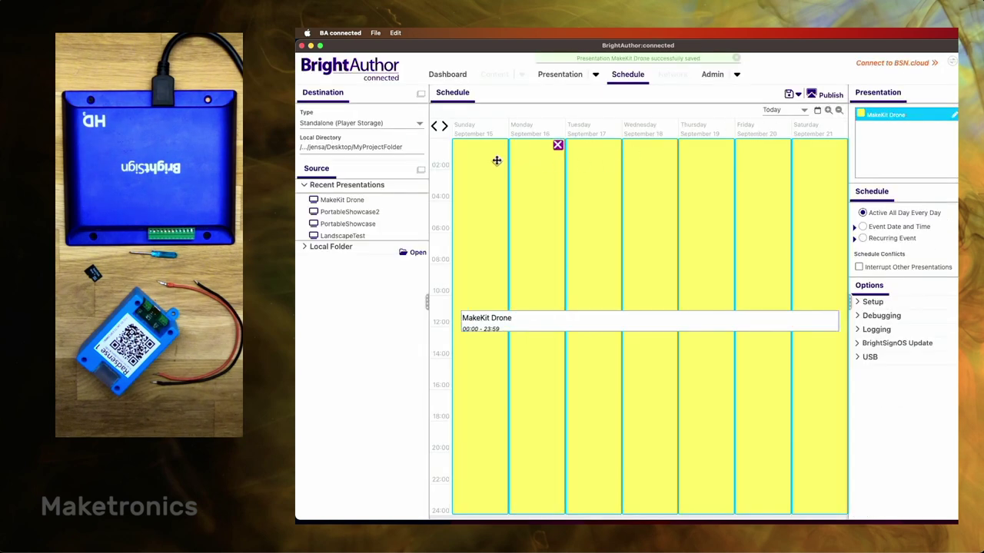
{"action": "left_click", "coordinate": [367, 147]}
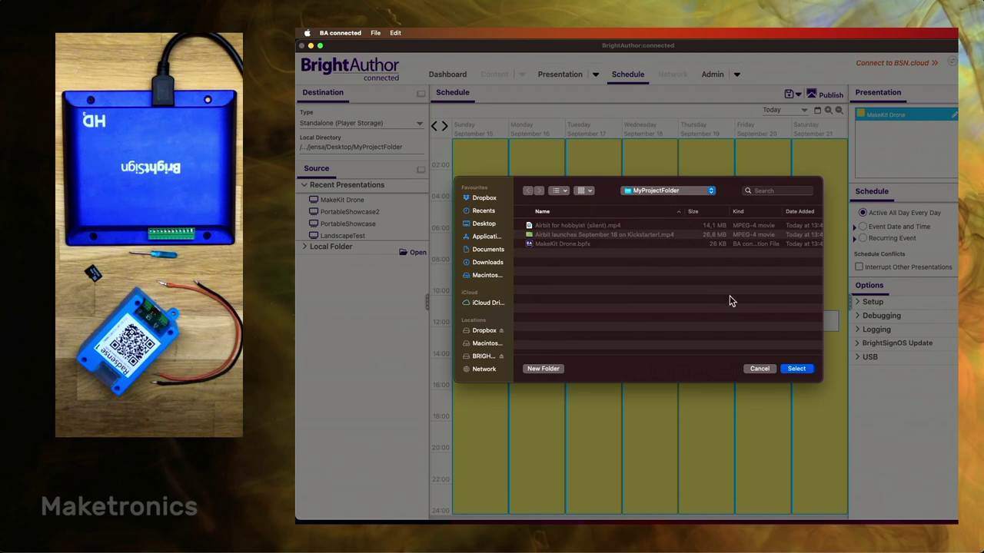
{"action": "left_click", "coordinate": [797, 369]}
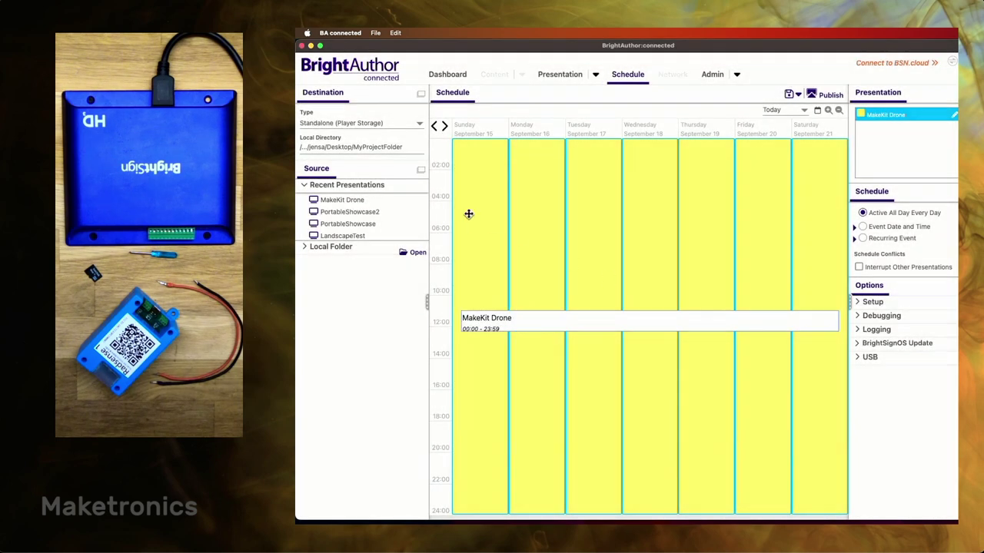
{"action": "left_click", "coordinate": [386, 127]}
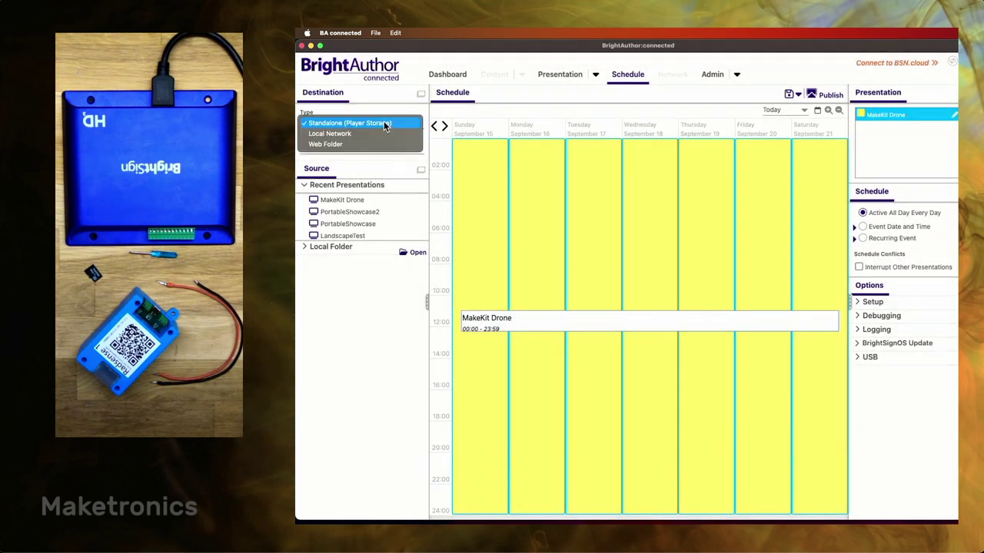
{"action": "left_click", "coordinate": [395, 104]}
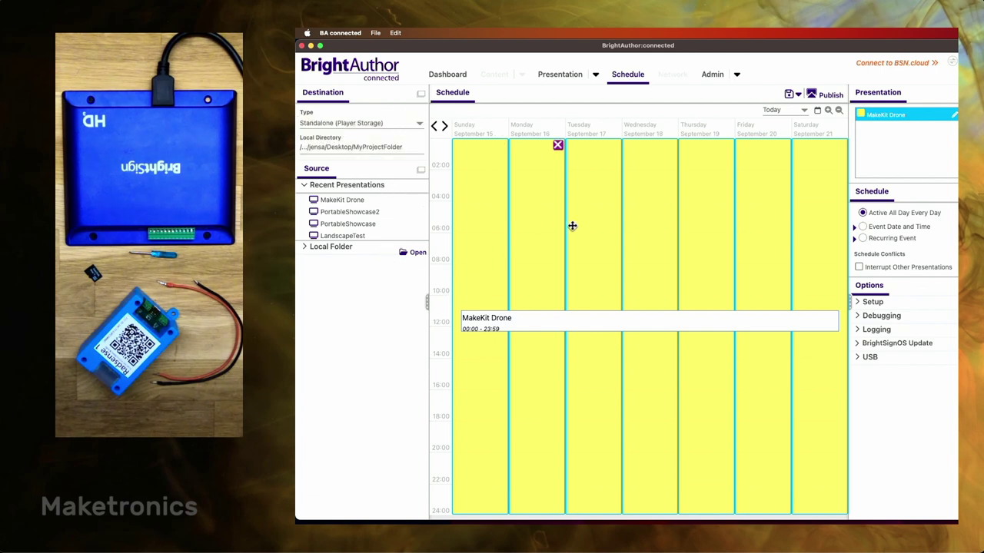
{"action": "left_click", "coordinate": [830, 96]}
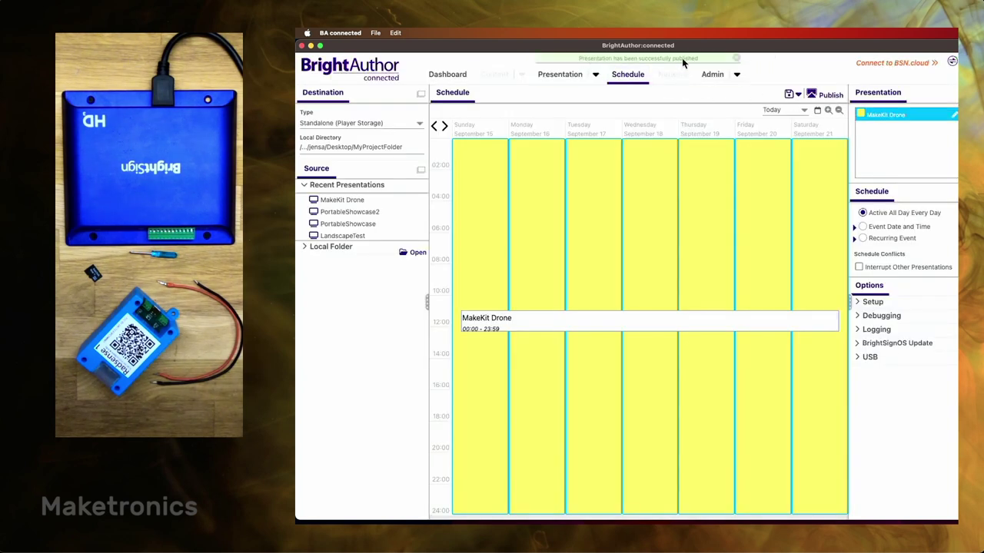
- Check the published files in the MyProjectFolder Finder window, then return to BrightAuthor:connected
{"action": "key", "text": "super+Tab"}
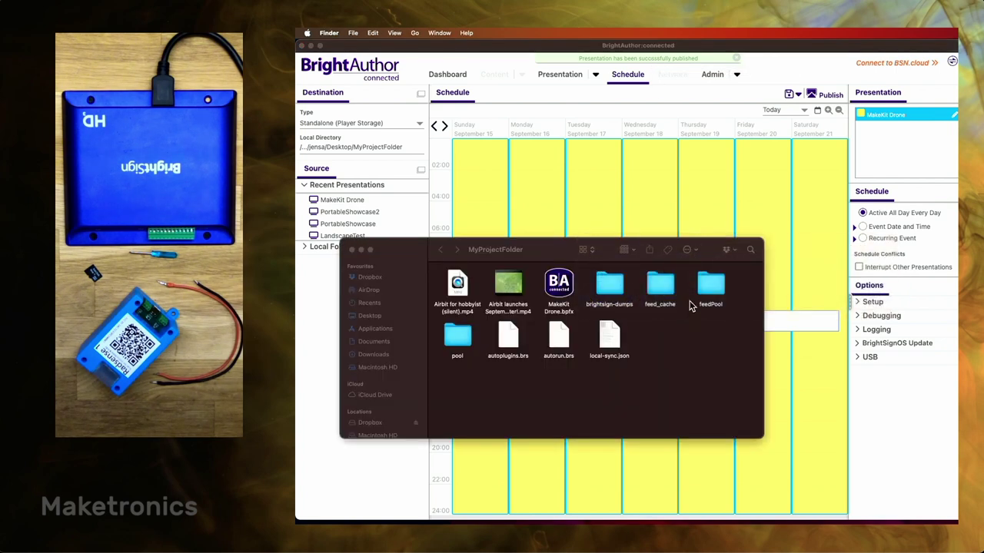
{"action": "left_click", "coordinate": [657, 370]}
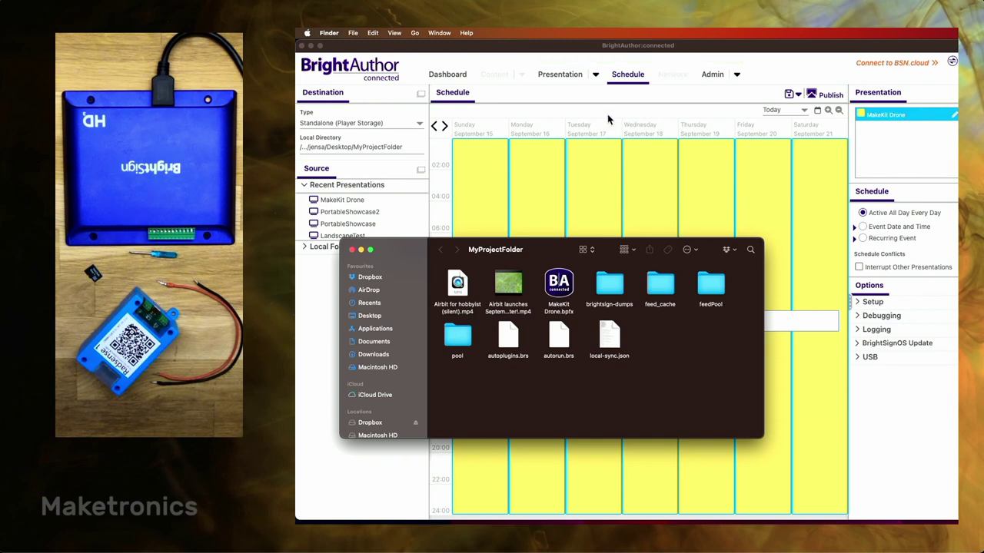
{"action": "left_click", "coordinate": [553, 79]}
- Save the modified schedule as autoschedule.bpsx and go back to the MakeKit Drone presentation
{"action": "left_click", "coordinate": [554, 73]}
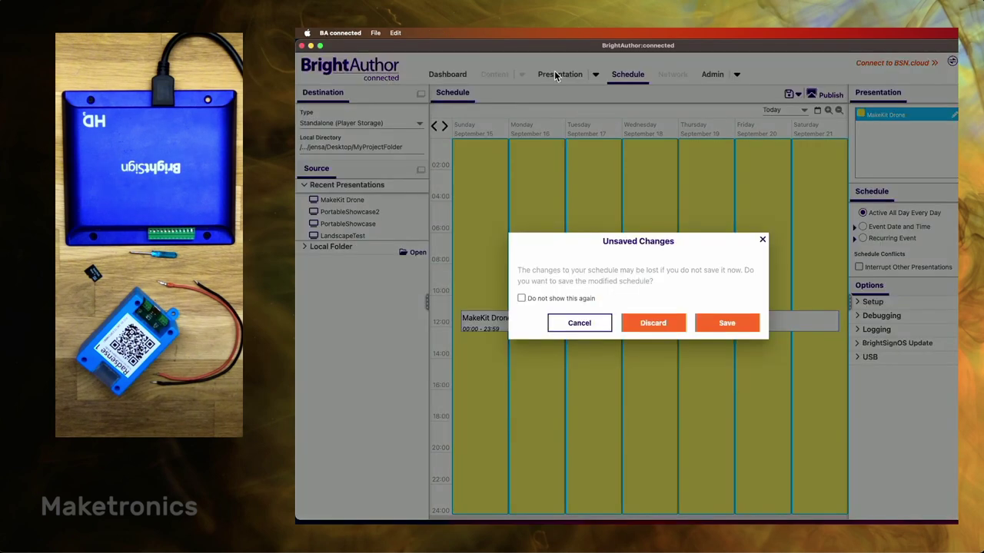
{"action": "left_click", "coordinate": [726, 324]}
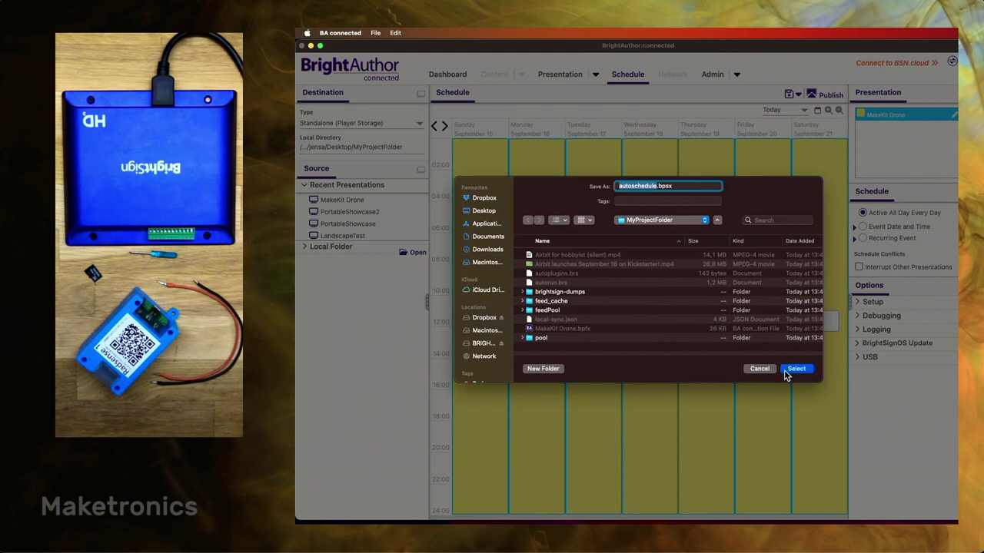
{"action": "left_click", "coordinate": [788, 370]}
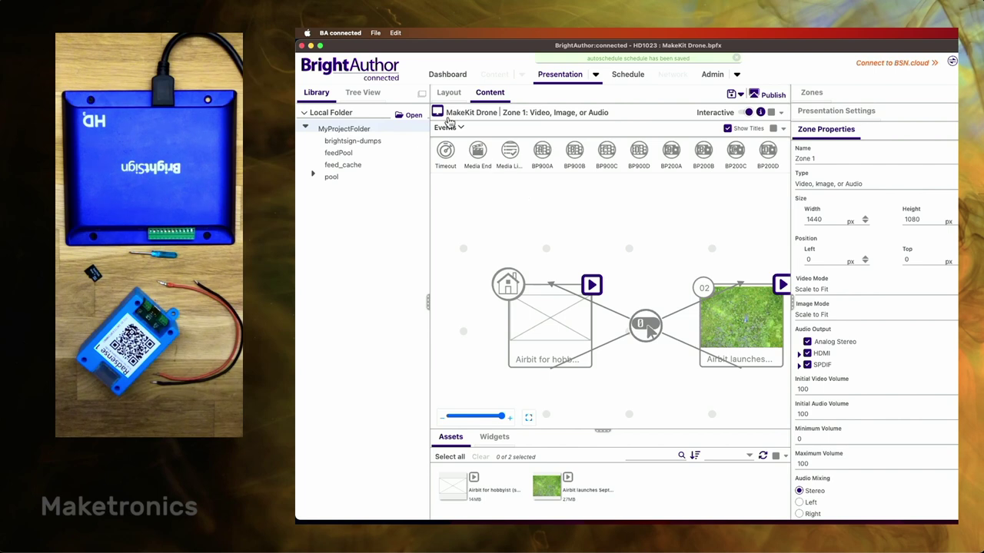
- Quit BrightAuthor:connected, check the BRIGHTSIGN card is empty, and select all items in MyProjectFolder
{"action": "left_click", "coordinate": [302, 46]}
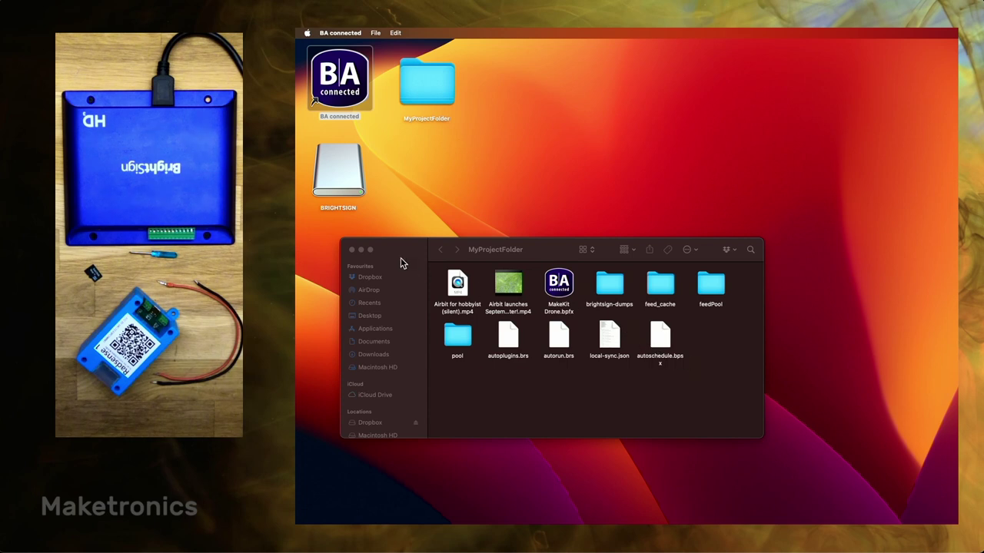
{"action": "double_click", "coordinate": [332, 187]}
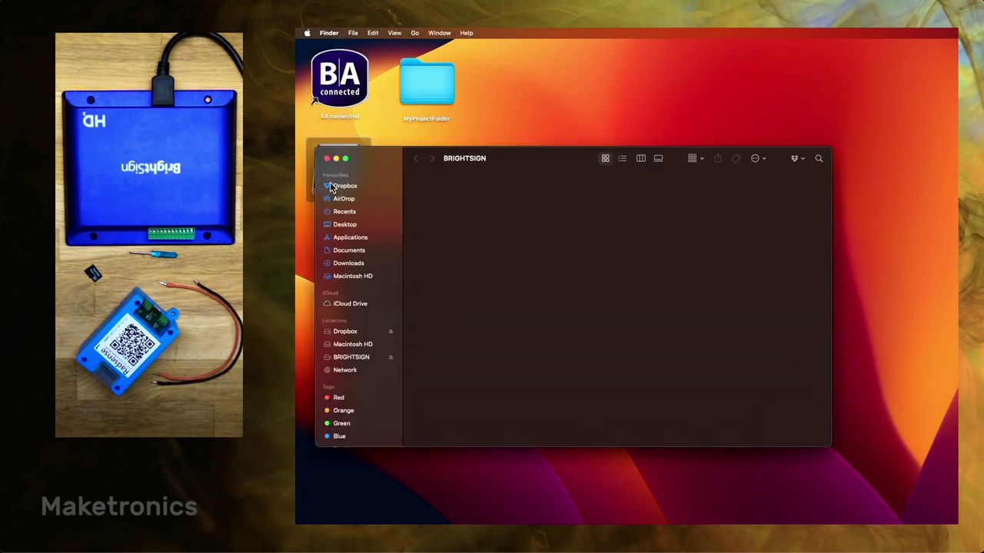
{"action": "key", "text": "super+w"}
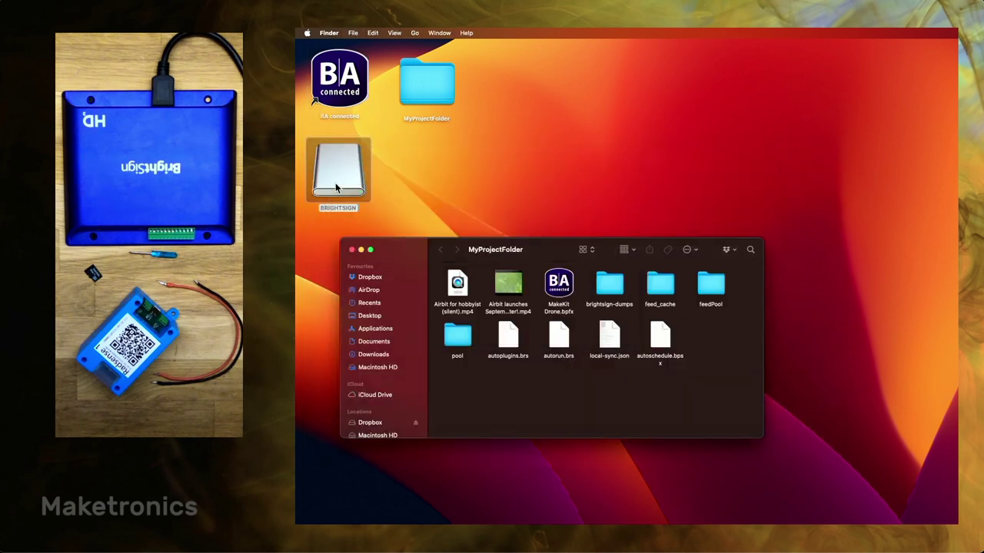
{"action": "left_click_drag", "start_coordinate": [712, 372], "coordinate": [418, 168]}
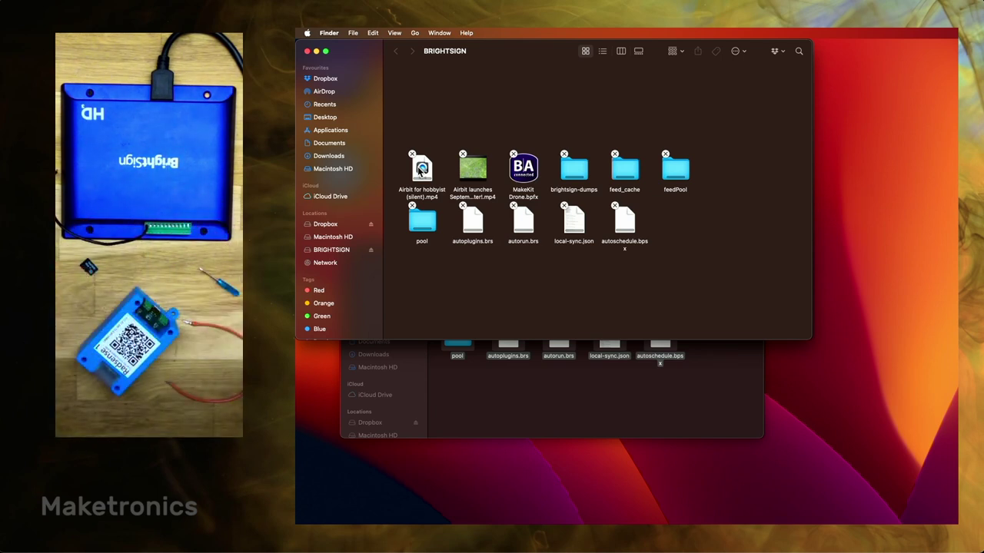
- Eject the BRIGHTSIGN volume from the Finder sidebar and confirm the eject
{"action": "left_click", "coordinate": [372, 251]}
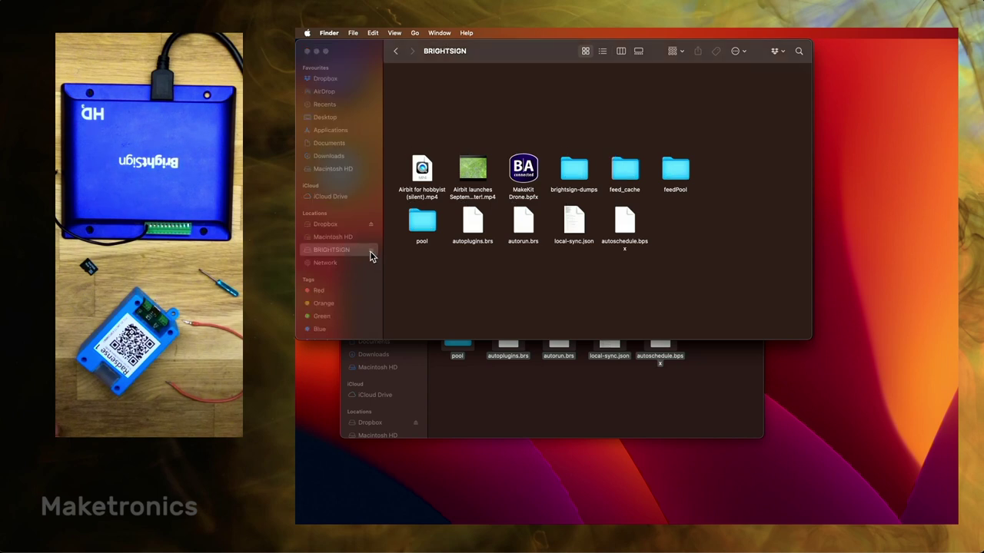
{"action": "left_click", "coordinate": [742, 250]}
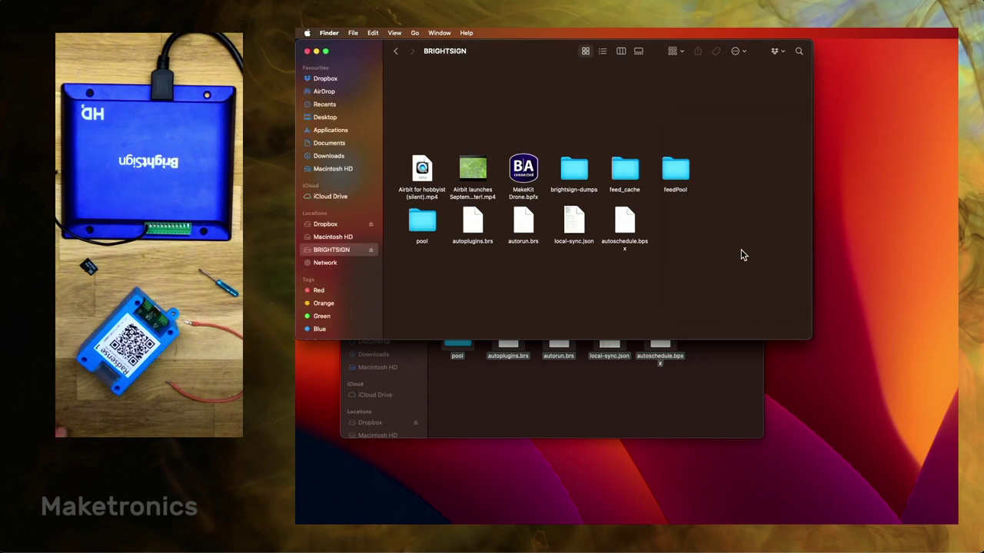